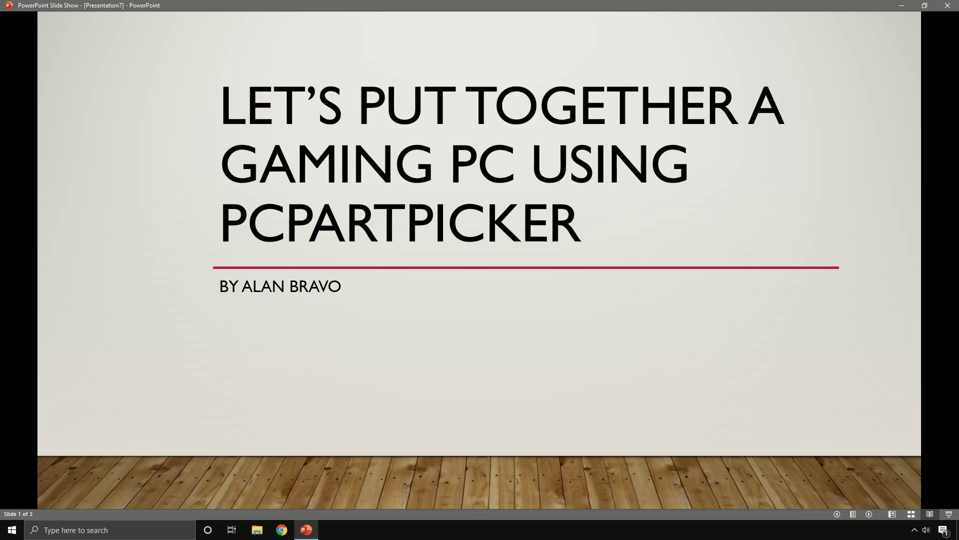
Advance the PowerPoint slide show from the title slide to the 'WELCOME!' slide
{"action": "key", "text": "Right"}
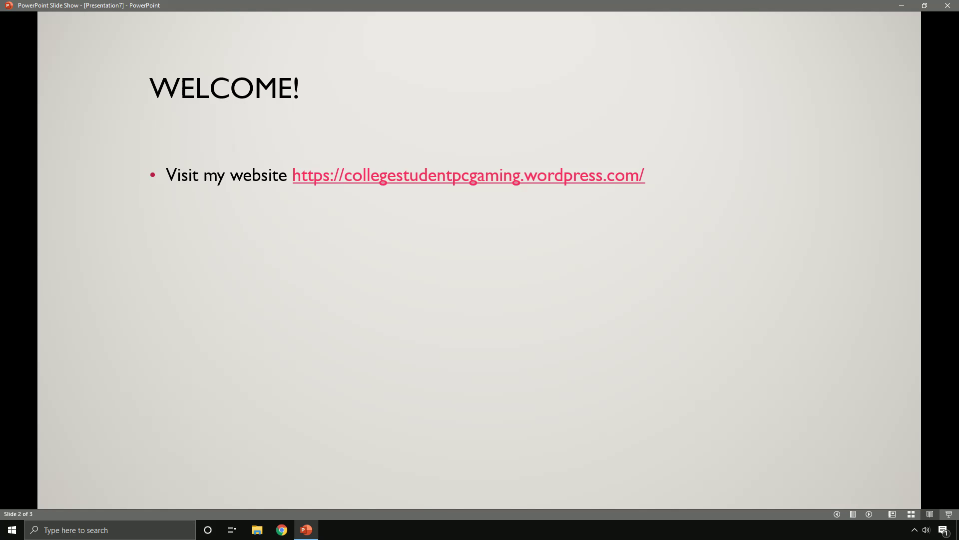
Advance to slide 3, 'What we need', listing eight PC parts from CPU to Power Supply
{"action": "key", "text": "Right"}
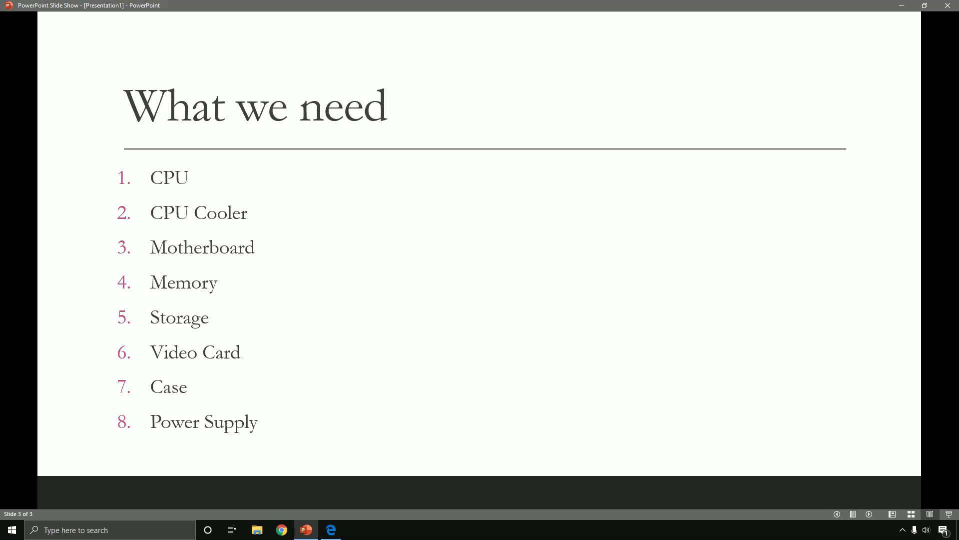
Switch to PCPartPicker and add the AMD Ryzen 3 2200G CPU ($79.85) to a new System Builder list
{"action": "key", "text": "alt+Tab"}
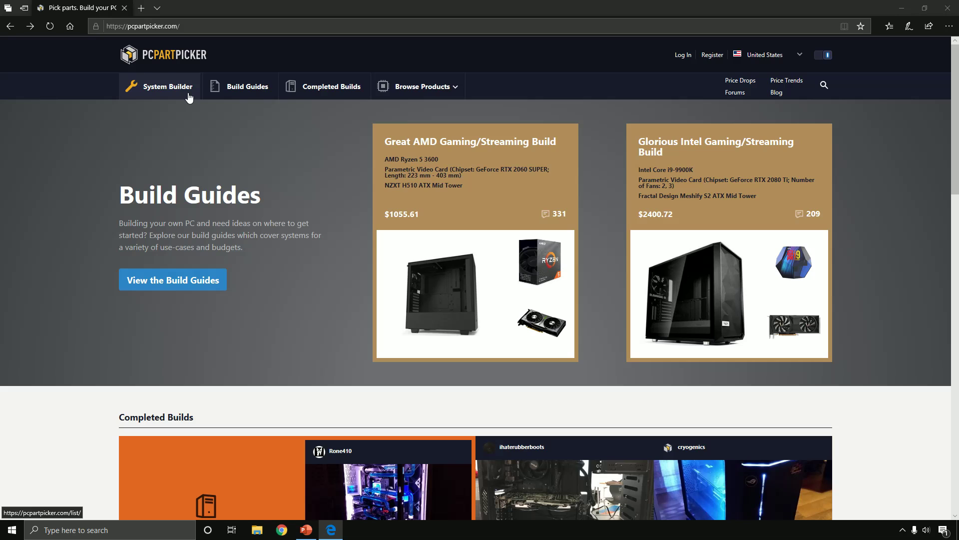
{"action": "left_click", "coordinate": [150, 94]}
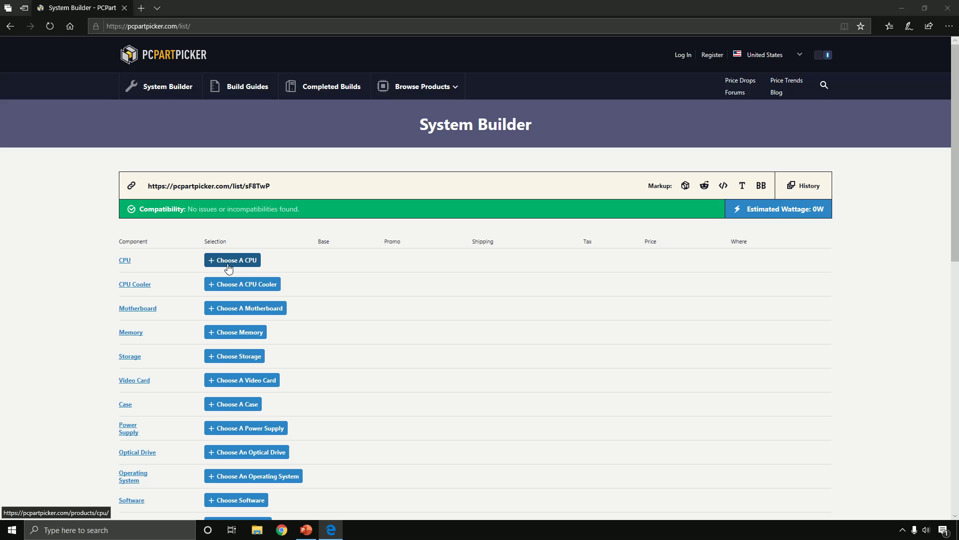
{"action": "left_click", "coordinate": [228, 269]}
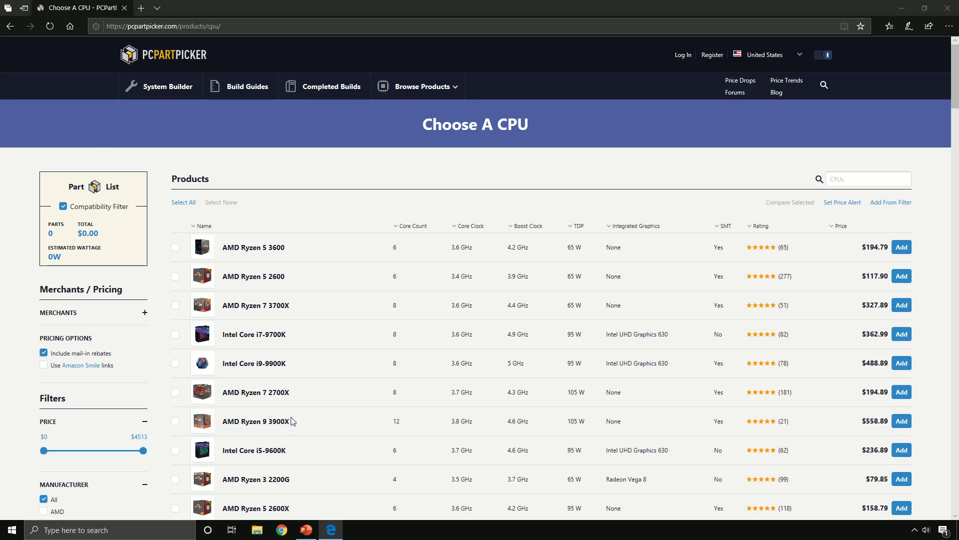
{"action": "scroll", "coordinate": [296, 422], "scroll_direction": "down", "scroll_amount": 1}
{"action": "scroll", "coordinate": [296, 422], "scroll_direction": "down", "scroll_amount": 1}
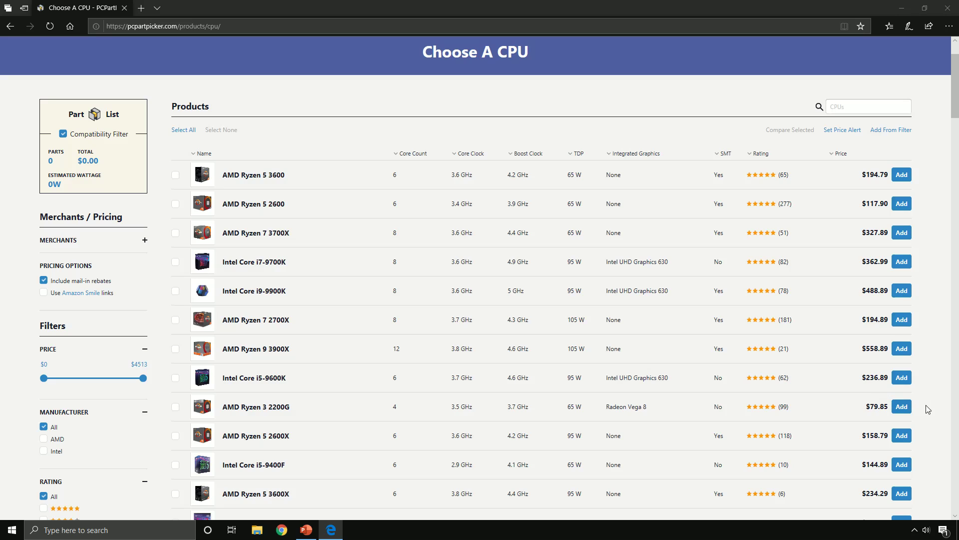
{"action": "left_click", "coordinate": [902, 406]}
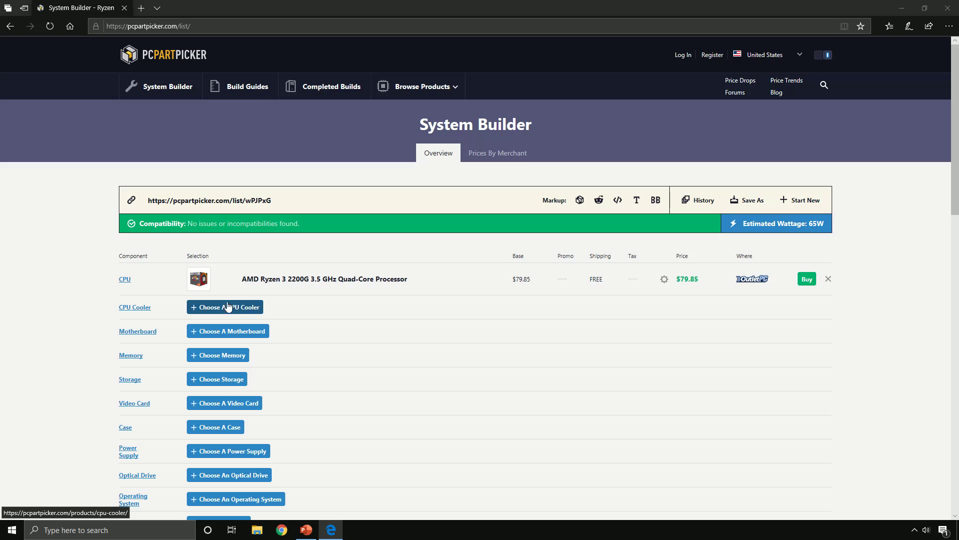
Add the ASRock B450M PRO4 motherboard to the build
{"action": "left_click", "coordinate": [246, 332]}
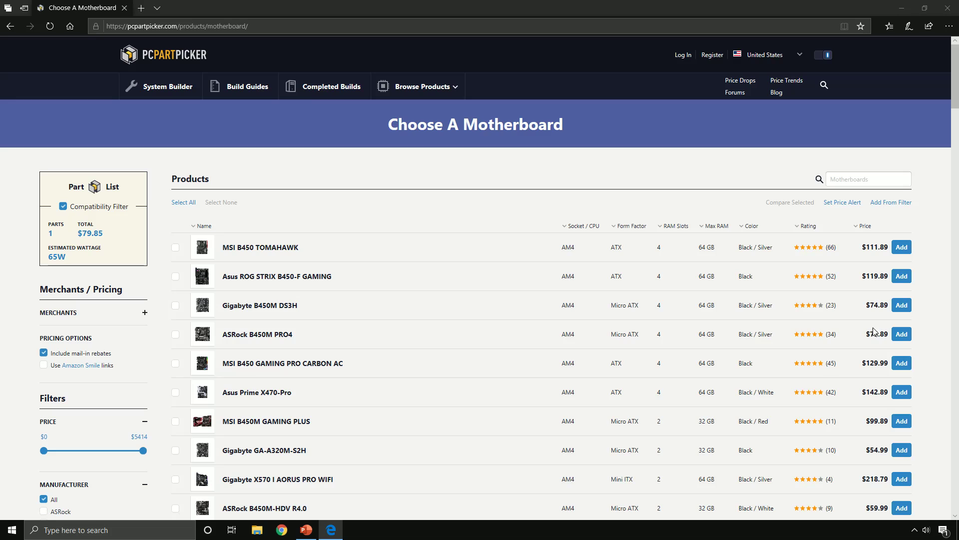
{"action": "left_click", "coordinate": [901, 335]}
{"action": "scroll", "coordinate": [325, 365], "scroll_direction": "down", "scroll_amount": 2}
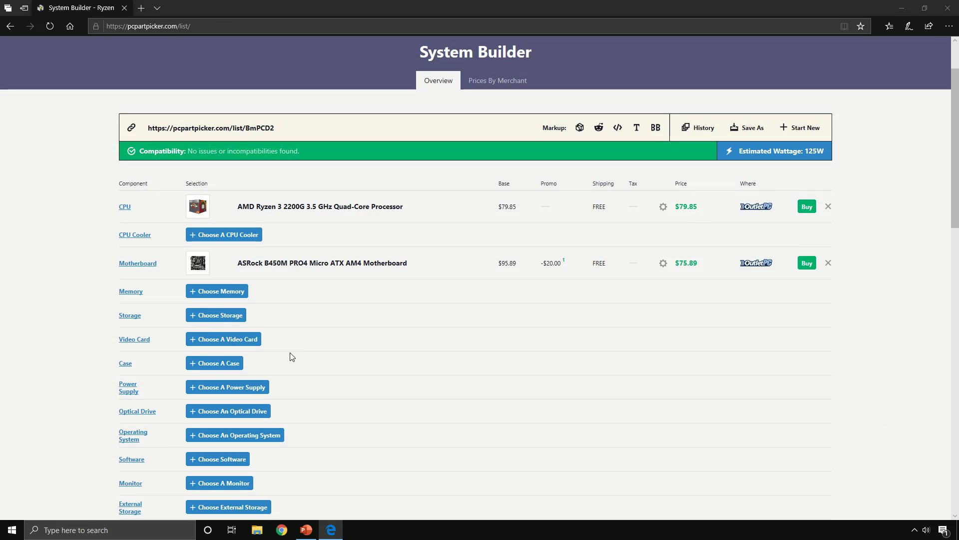
Browse memory kits filtered to 2 x 4GB modules
{"action": "left_click", "coordinate": [209, 295]}
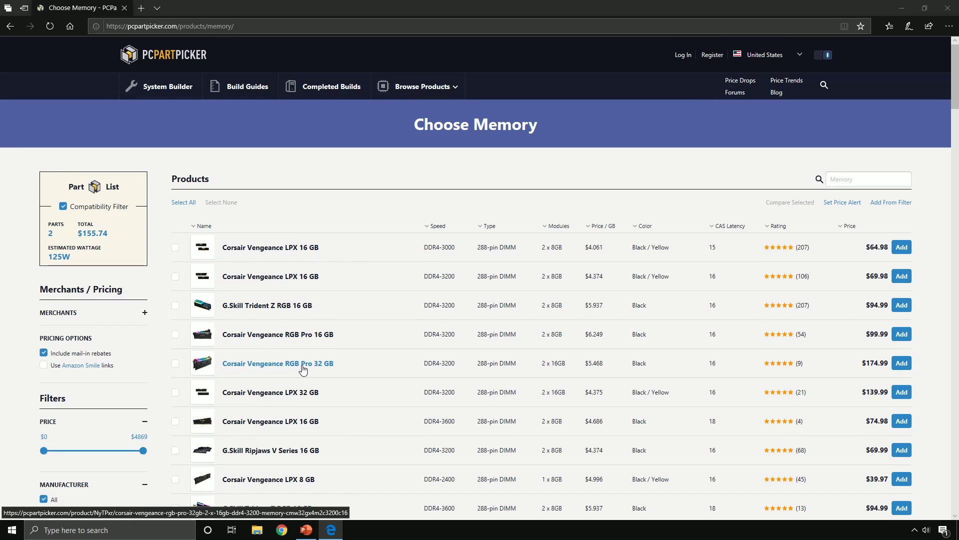
{"action": "scroll", "coordinate": [303, 369], "scroll_direction": "down", "scroll_amount": 10}
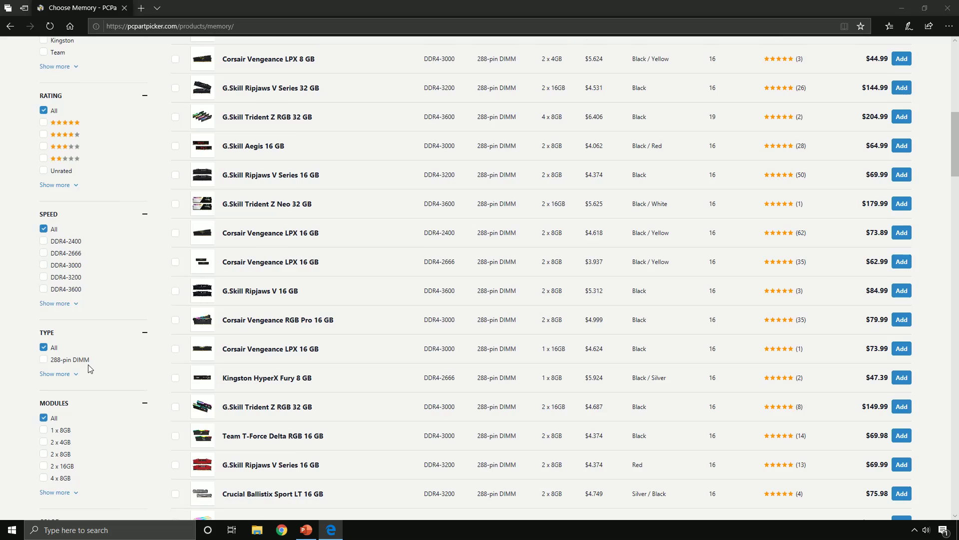
{"action": "scroll", "coordinate": [89, 369], "scroll_direction": "down", "scroll_amount": 1}
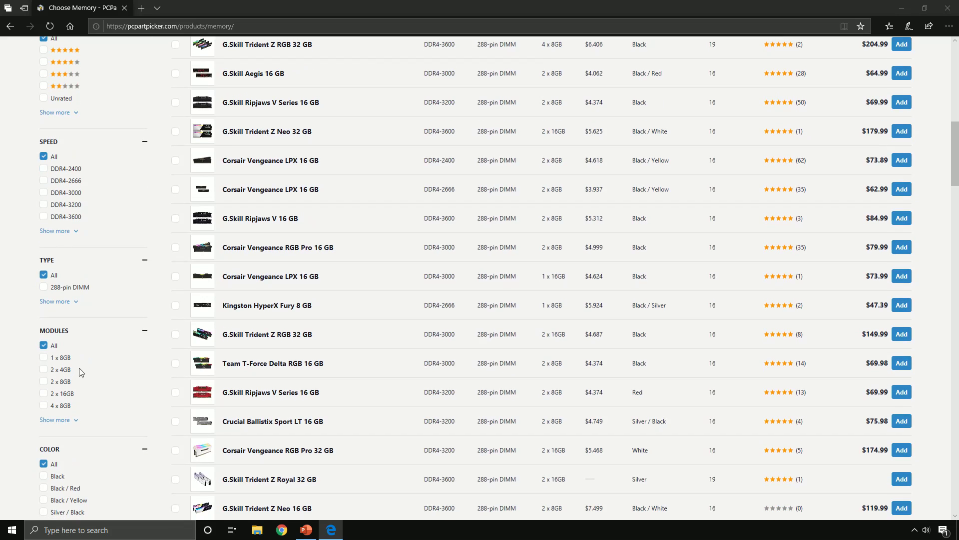
{"action": "left_click", "coordinate": [44, 370]}
{"action": "scroll", "coordinate": [265, 418], "scroll_direction": "up", "scroll_amount": 5}
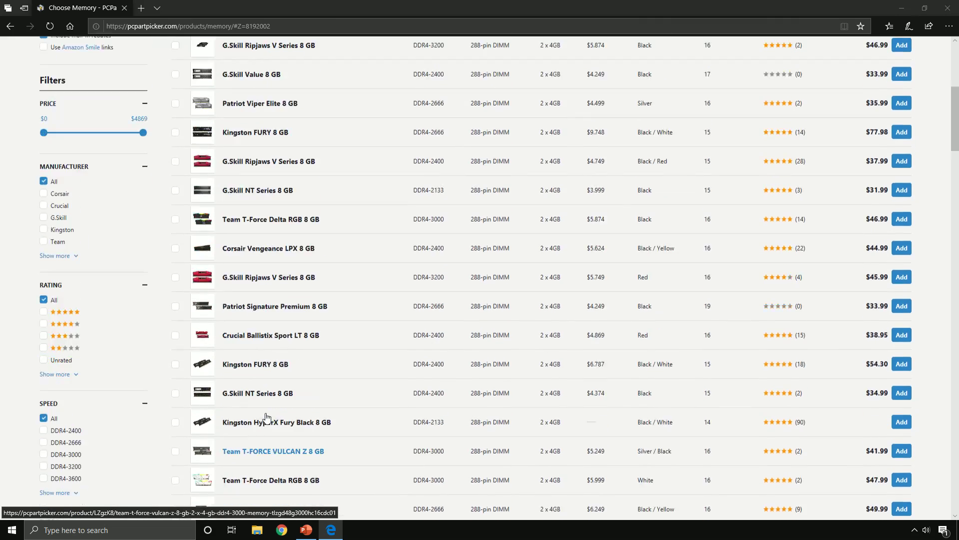
{"action": "scroll", "coordinate": [266, 418], "scroll_direction": "up", "scroll_amount": 6}
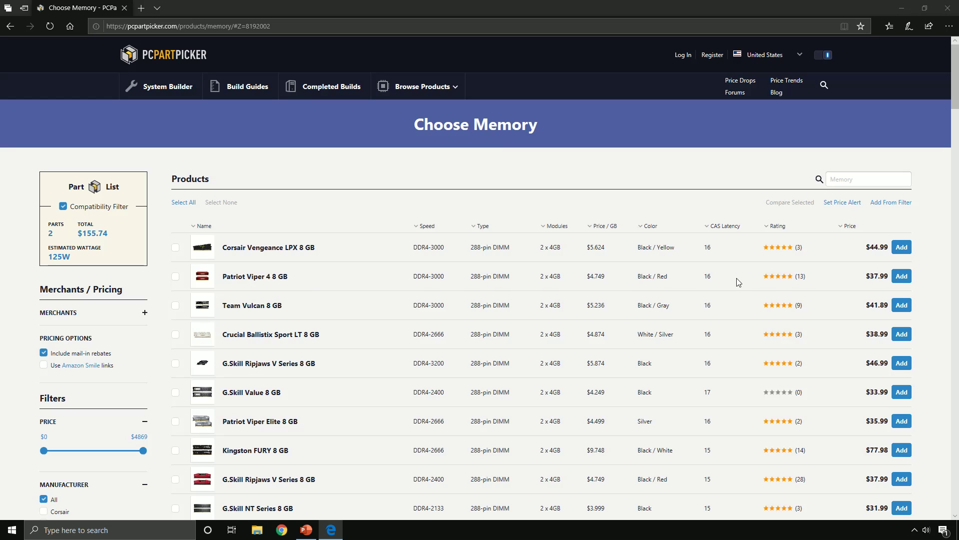
Add the Patriot Viper 4 8 GB memory kit and the Western Digital Caviar Blue 1 TB drive
{"action": "left_click", "coordinate": [907, 277]}
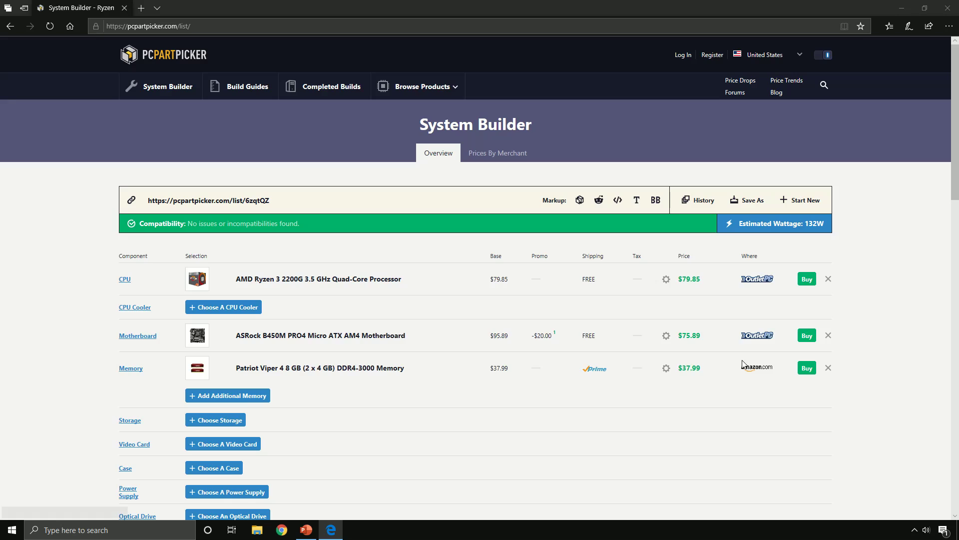
{"action": "scroll", "coordinate": [417, 418], "scroll_direction": "down", "scroll_amount": 3}
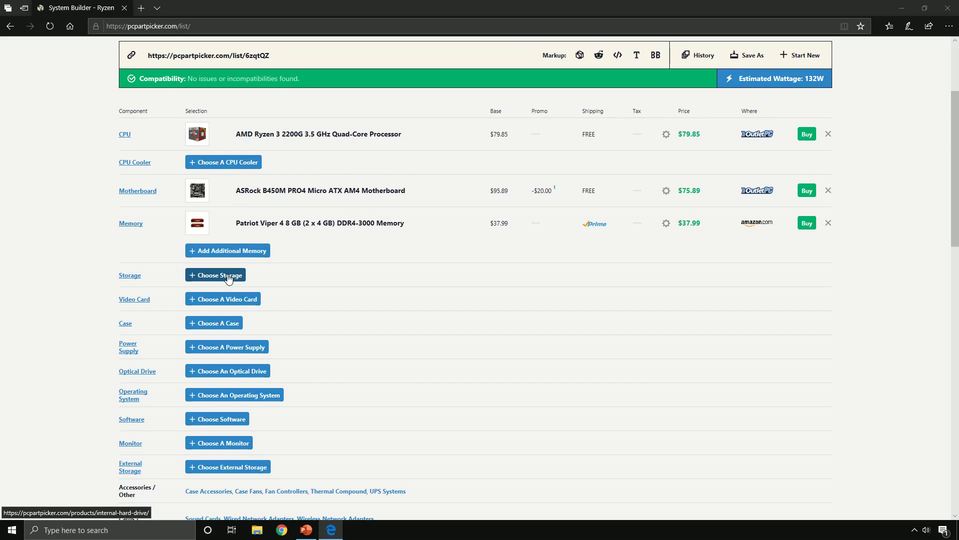
{"action": "left_click", "coordinate": [229, 276]}
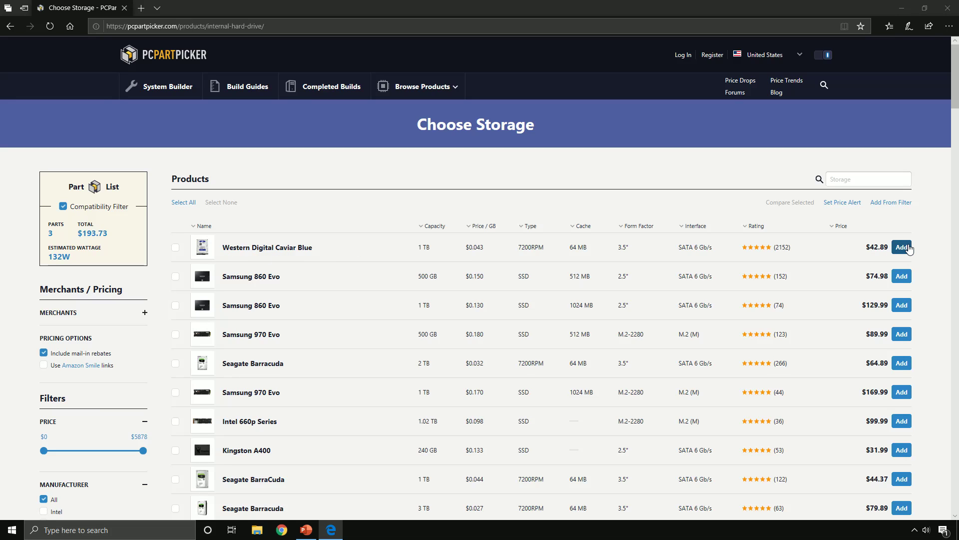
{"action": "left_click", "coordinate": [902, 247]}
{"action": "scroll", "coordinate": [300, 413], "scroll_direction": "down", "scroll_amount": 3}
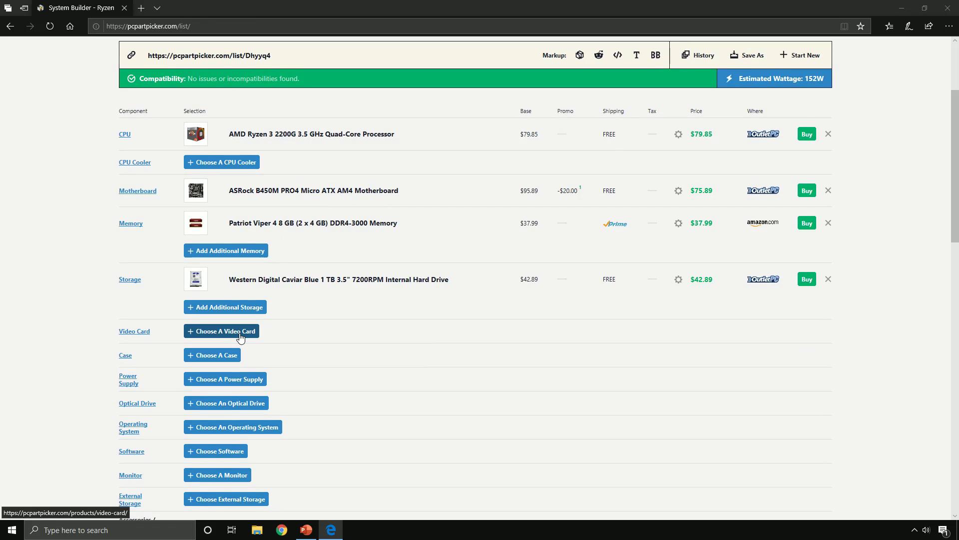
Filter video cards to EVGA GeForce GTX 1660 Ti and add the XC BLACK GAMING card ($248.99)
{"action": "left_click", "coordinate": [240, 337]}
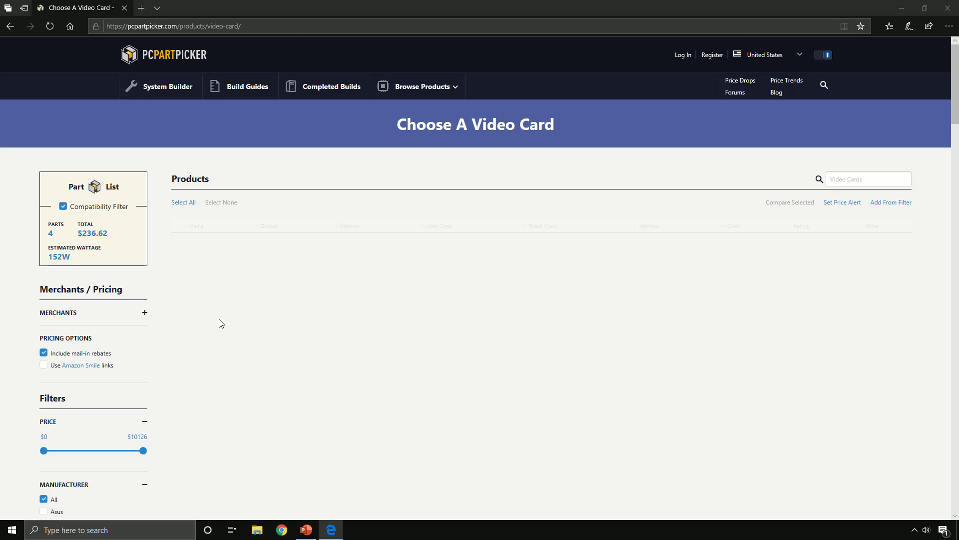
{"action": "scroll", "coordinate": [219, 321], "scroll_direction": "down", "scroll_amount": 2}
{"action": "scroll", "coordinate": [165, 350], "scroll_direction": "down", "scroll_amount": 3}
{"action": "scroll", "coordinate": [155, 358], "scroll_direction": "up", "scroll_amount": 5}
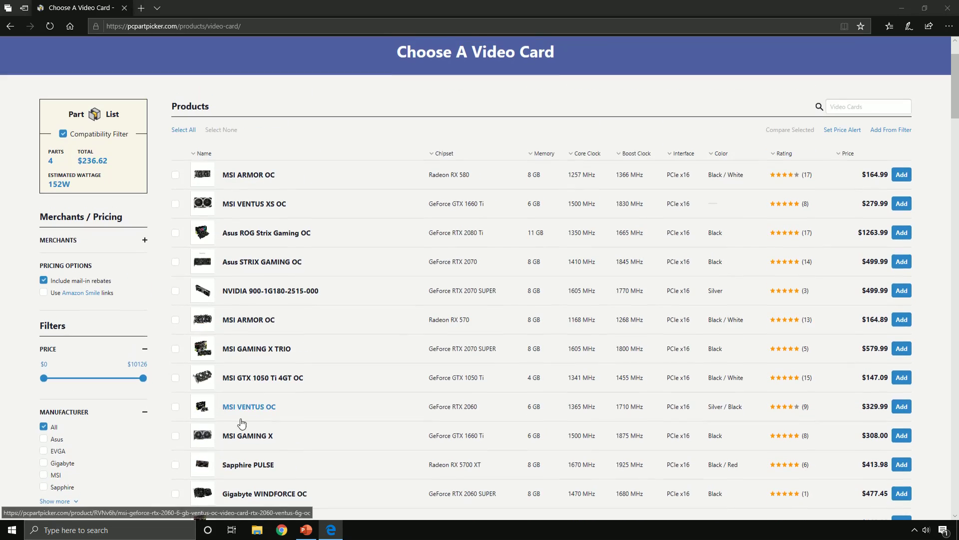
{"action": "scroll", "coordinate": [149, 424], "scroll_direction": "down", "scroll_amount": 3}
{"action": "scroll", "coordinate": [149, 423], "scroll_direction": "down", "scroll_amount": 1}
{"action": "left_click", "coordinate": [44, 380]}
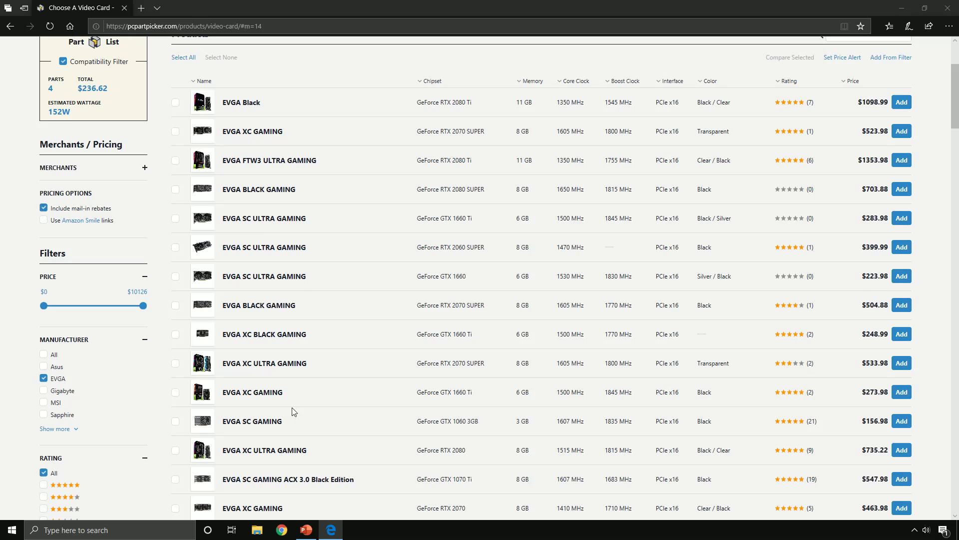
{"action": "scroll", "coordinate": [293, 416], "scroll_direction": "up", "scroll_amount": 2}
{"action": "scroll", "coordinate": [292, 417], "scroll_direction": "down", "scroll_amount": 8}
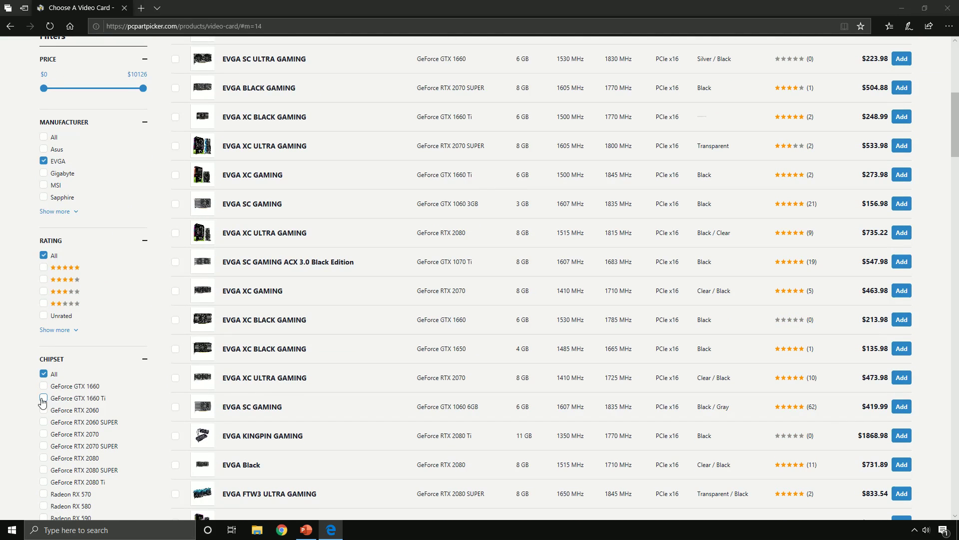
{"action": "left_click", "coordinate": [43, 399]}
{"action": "scroll", "coordinate": [175, 409], "scroll_direction": "up", "scroll_amount": 8}
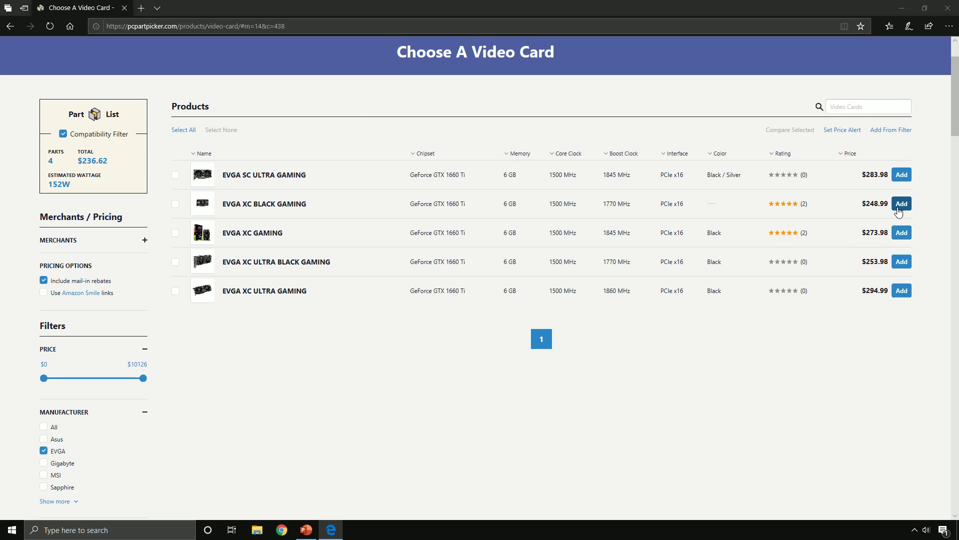
{"action": "left_click", "coordinate": [899, 209]}
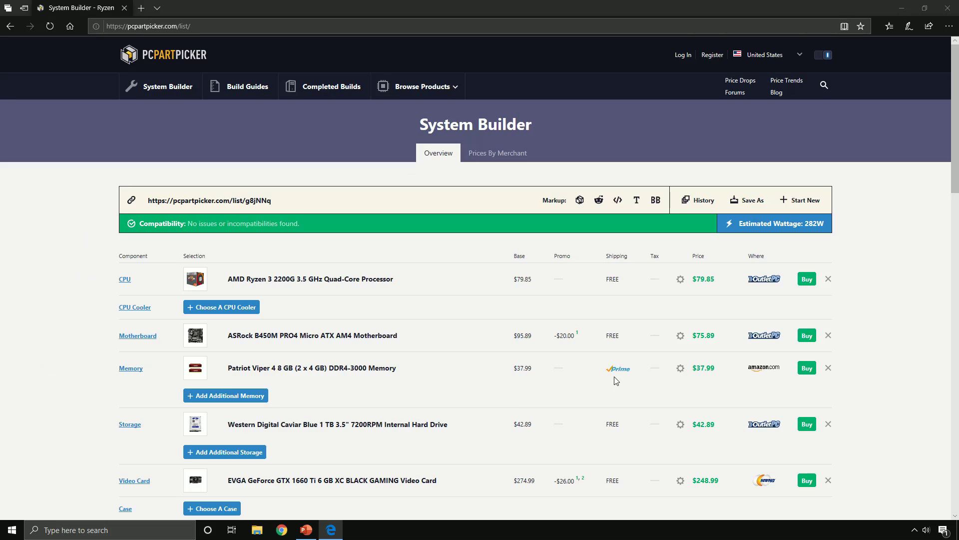
Add the Fractal Design Focus G ATX Mid Tower case ($55.88) to the build
{"action": "scroll", "coordinate": [284, 403], "scroll_direction": "down", "scroll_amount": 4}
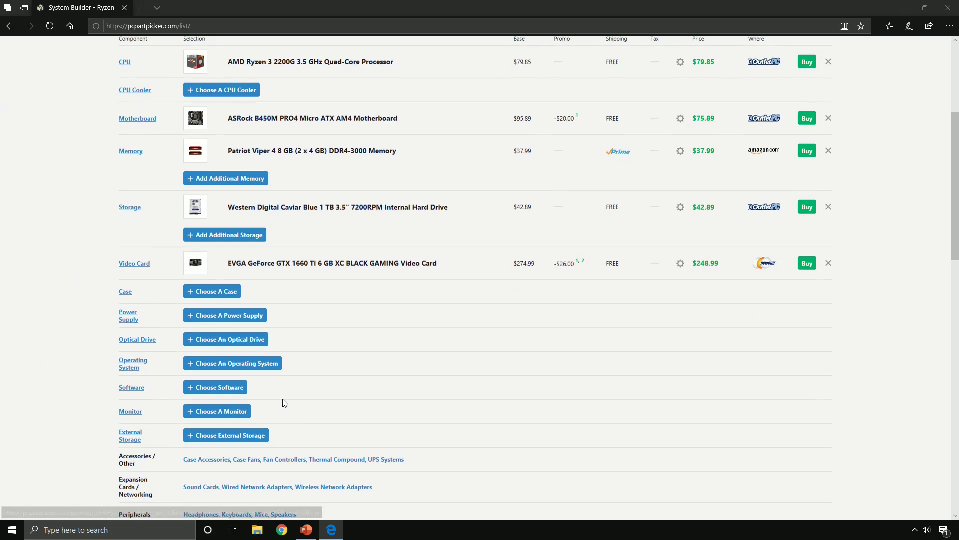
{"action": "left_click", "coordinate": [229, 295]}
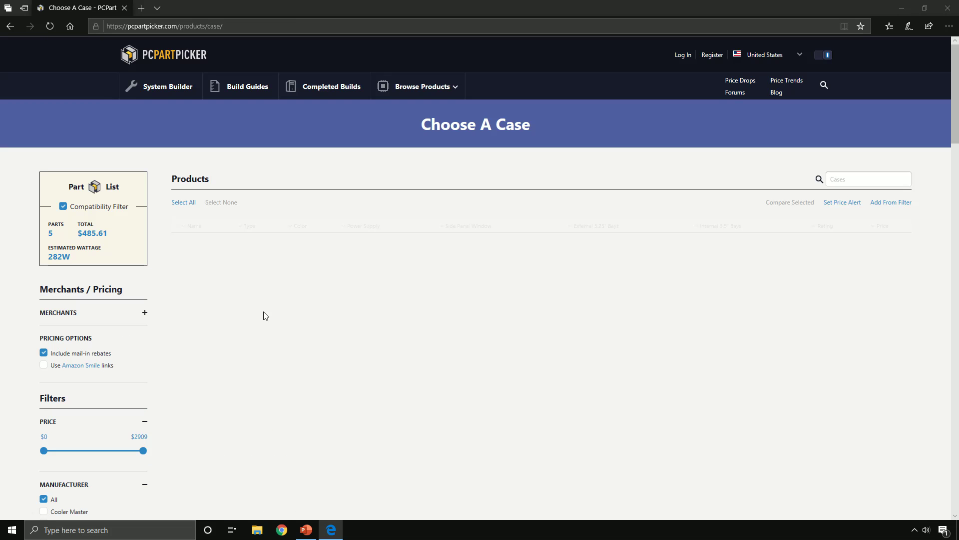
{"action": "scroll", "coordinate": [334, 288], "scroll_direction": "down", "scroll_amount": 3}
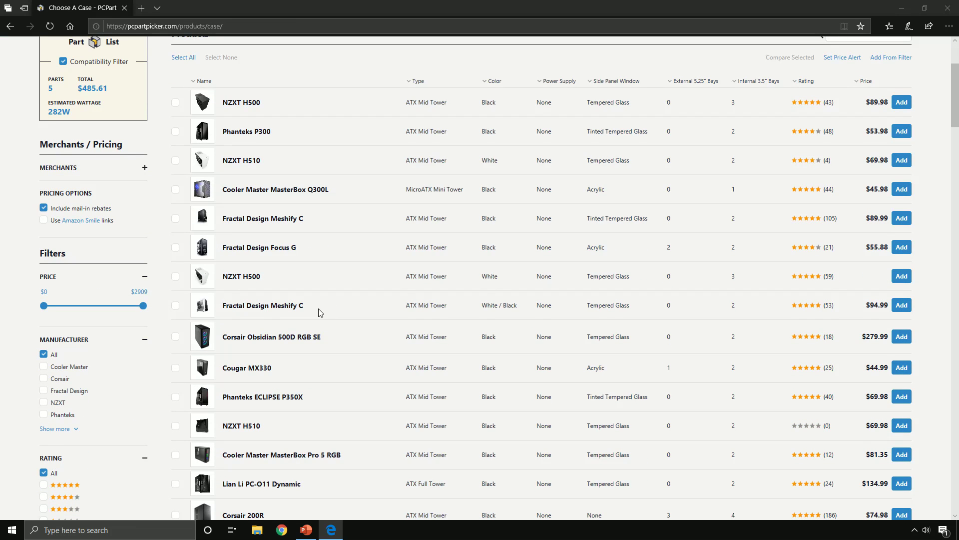
{"action": "scroll", "coordinate": [322, 309], "scroll_direction": "up", "scroll_amount": 1}
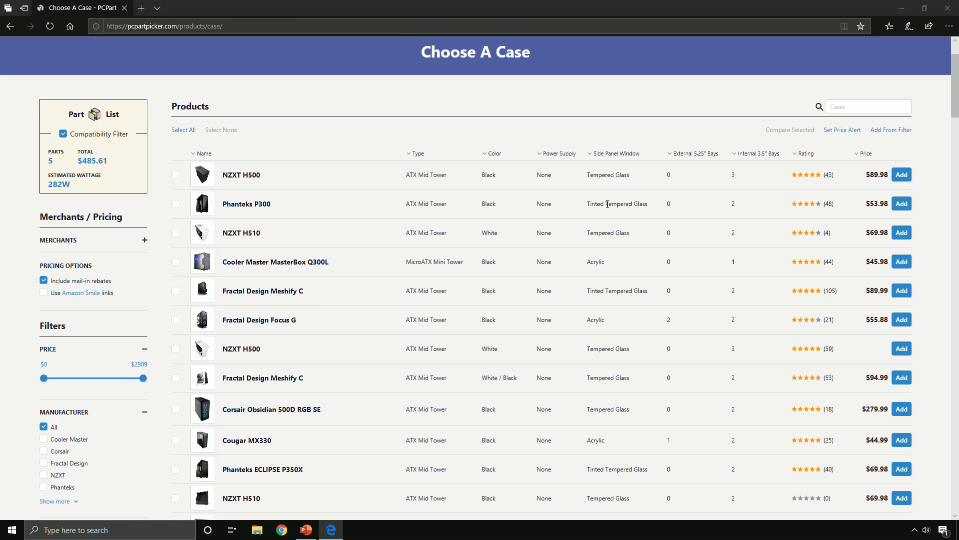
{"action": "left_click", "coordinate": [902, 322]}
View the four Focus G case photos full size, then return to the parts list
{"action": "scroll", "coordinate": [335, 387], "scroll_direction": "down", "scroll_amount": 4}
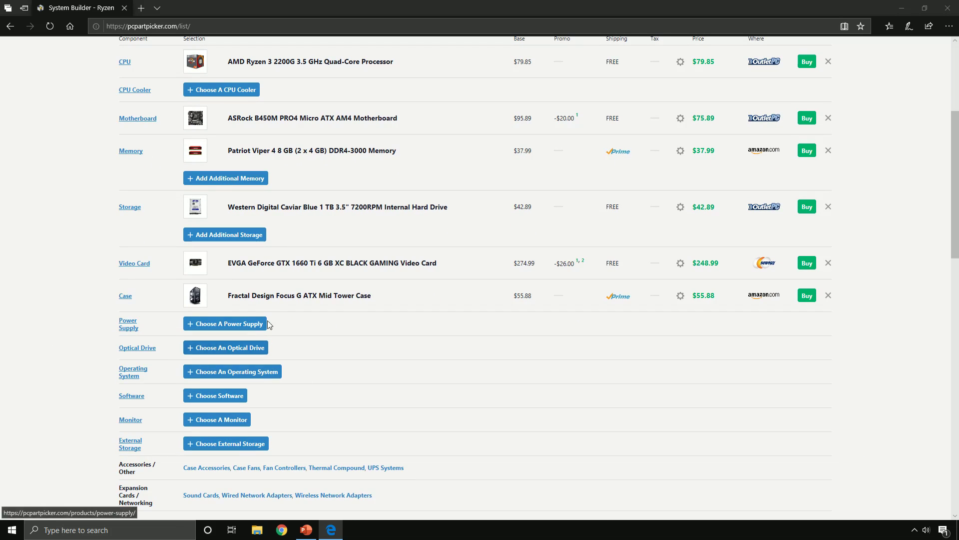
{"action": "left_click", "coordinate": [300, 295]}
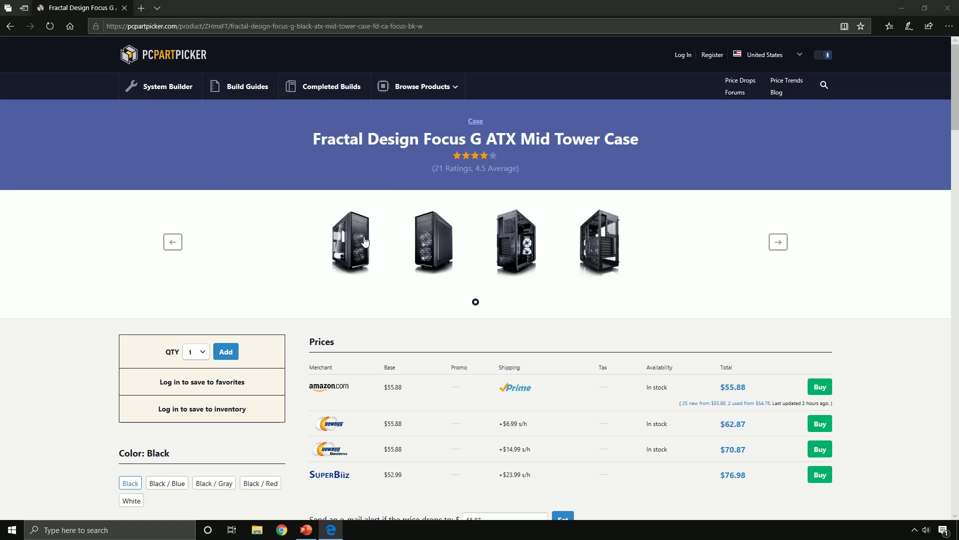
{"action": "left_click", "coordinate": [364, 243]}
{"action": "left_click", "coordinate": [910, 55]}
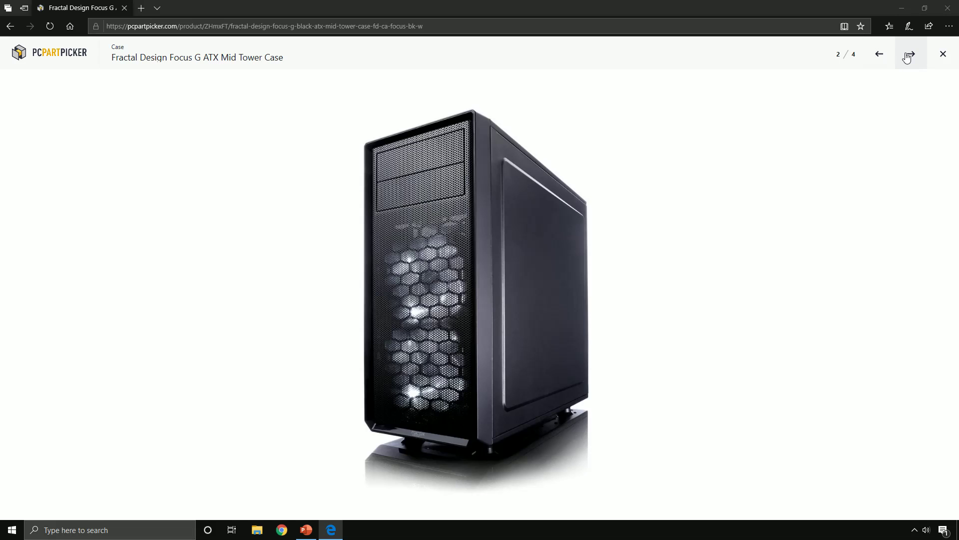
{"action": "left_click", "coordinate": [908, 56]}
{"action": "left_click", "coordinate": [907, 56]}
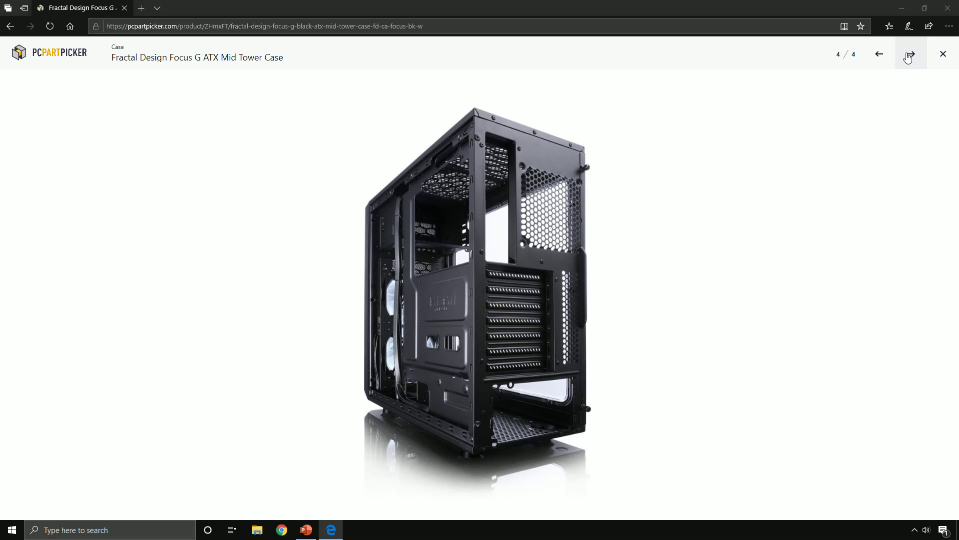
{"action": "left_click", "coordinate": [944, 61]}
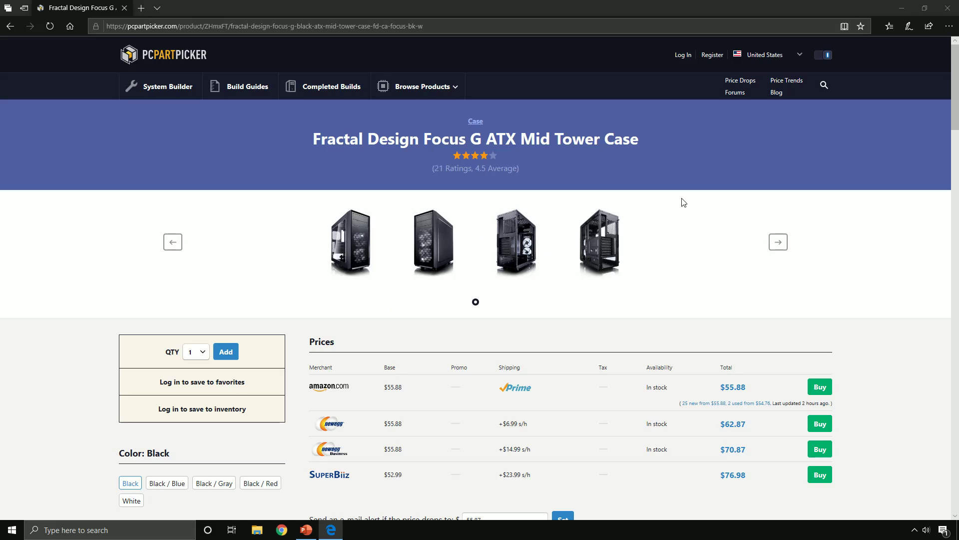
{"action": "left_click", "coordinate": [9, 30]}
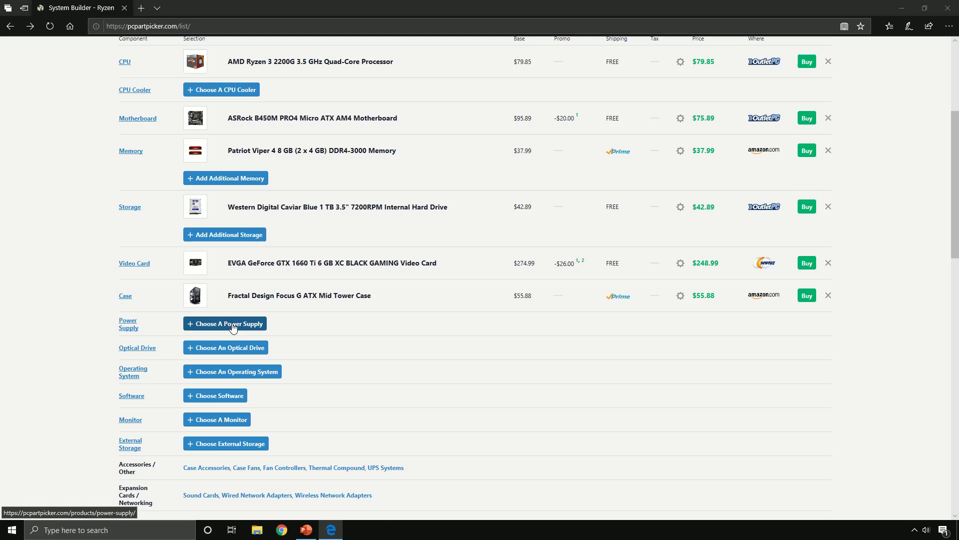
Browse the power supply choices to locate the EVGA BQ 500 W 80+ Bronze unit
{"action": "left_click", "coordinate": [242, 249]}
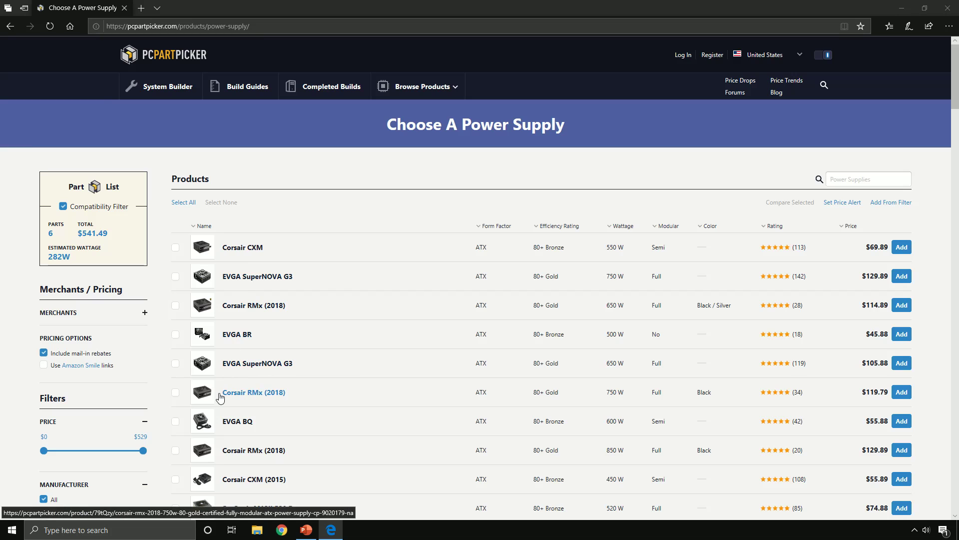
{"action": "scroll", "coordinate": [190, 336], "scroll_direction": "down", "scroll_amount": 4}
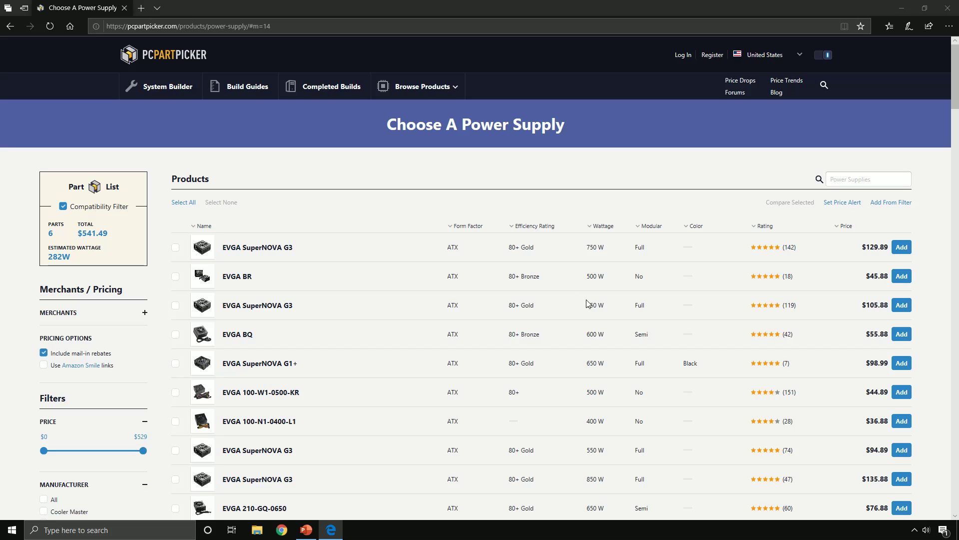
{"action": "scroll", "coordinate": [250, 295], "scroll_direction": "down", "scroll_amount": 6}
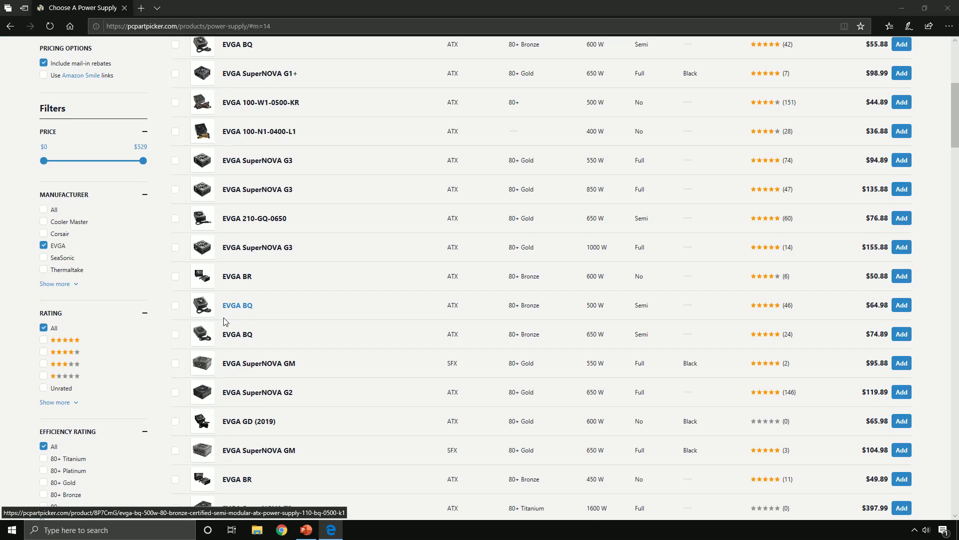
{"action": "scroll", "coordinate": [230, 315], "scroll_direction": "down", "scroll_amount": 2}
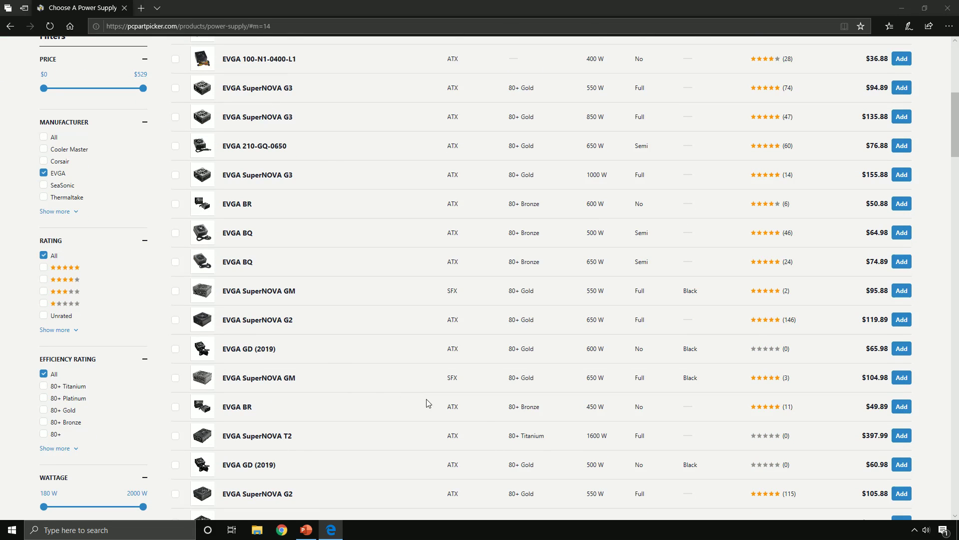
{"action": "scroll", "coordinate": [487, 425], "scroll_direction": "down", "scroll_amount": 5}
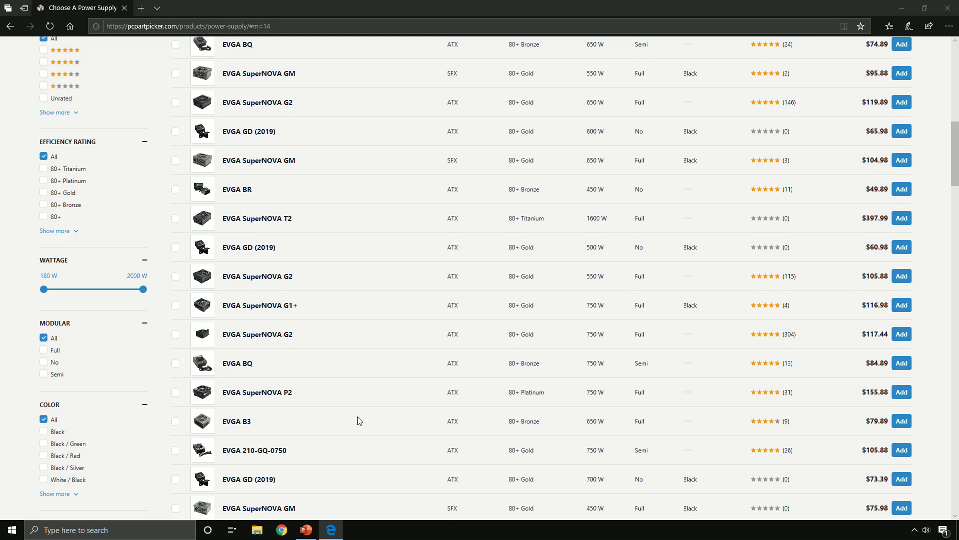
{"action": "scroll", "coordinate": [358, 421], "scroll_direction": "up", "scroll_amount": 5}
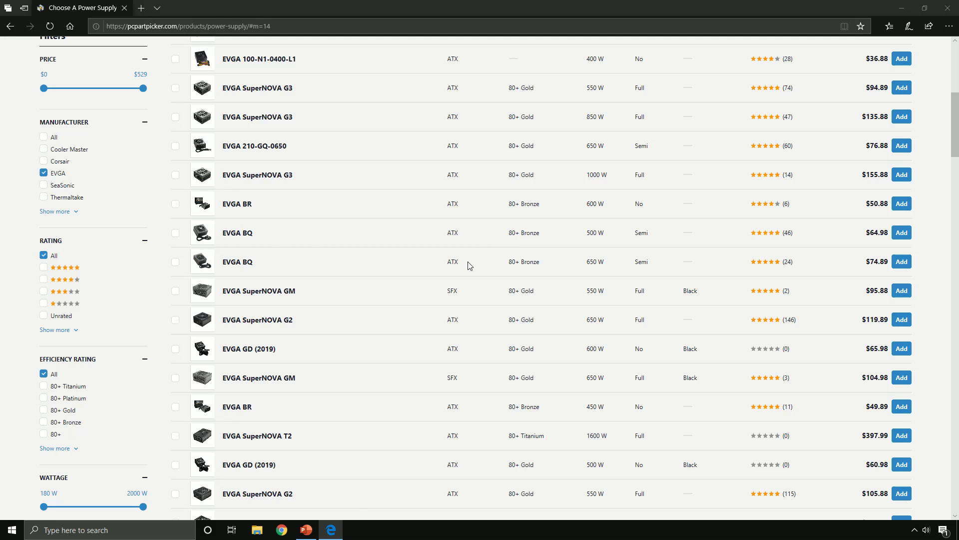
{"action": "left_click", "coordinate": [902, 232]}
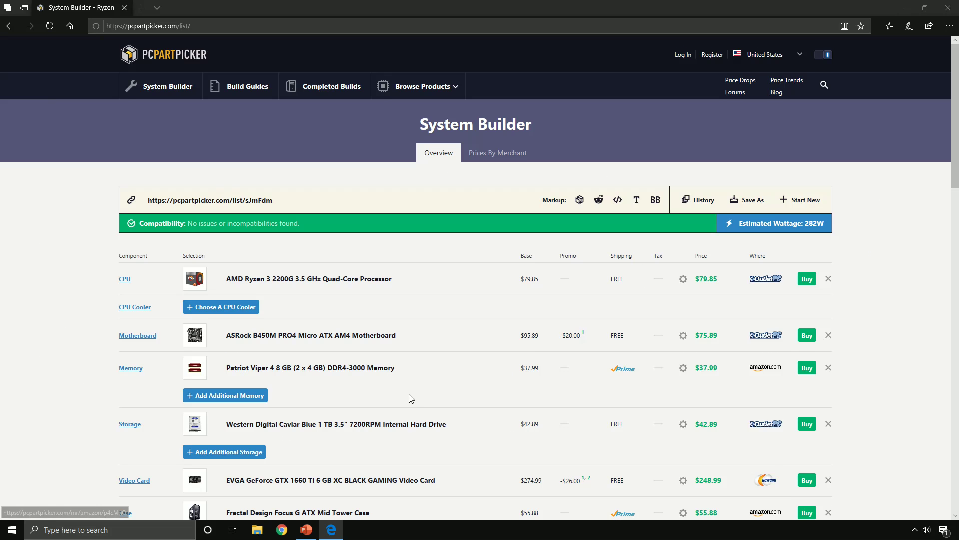
{"action": "scroll", "coordinate": [406, 394], "scroll_direction": "down", "scroll_amount": 4}
{"action": "scroll", "coordinate": [405, 394], "scroll_direction": "down", "scroll_amount": 1}
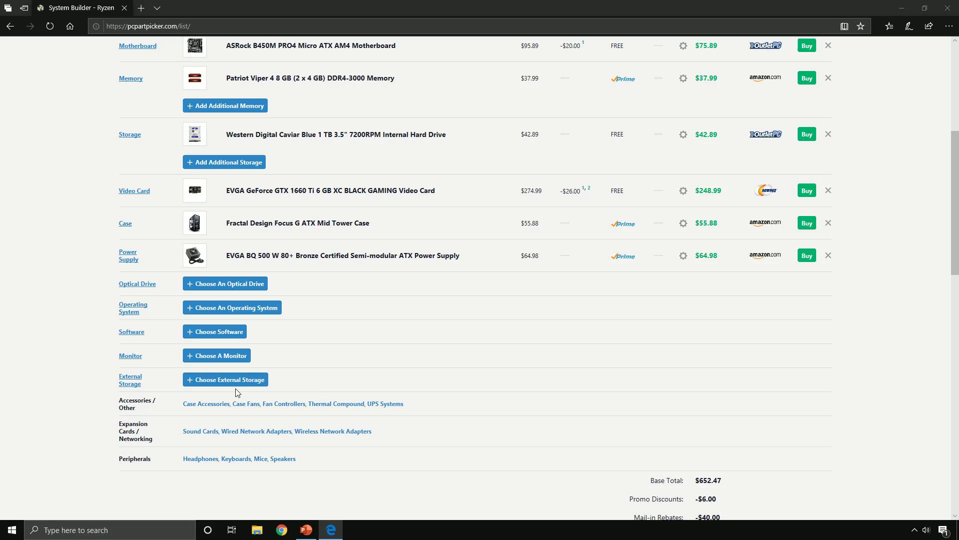
{"action": "scroll", "coordinate": [230, 380], "scroll_direction": "up", "scroll_amount": 4}
{"action": "scroll", "coordinate": [319, 261], "scroll_direction": "down", "scroll_amount": 2}
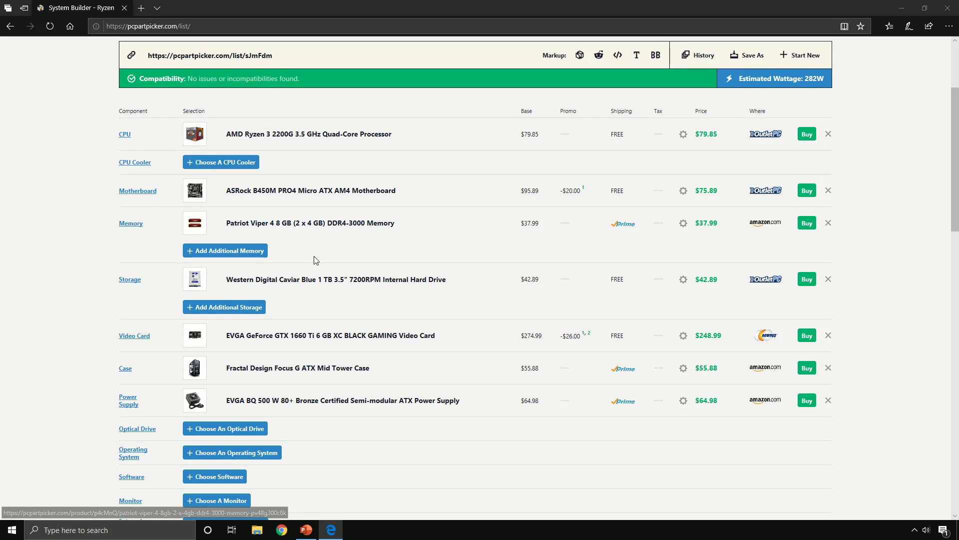
{"action": "scroll", "coordinate": [315, 402], "scroll_direction": "down", "scroll_amount": 1}
{"action": "scroll", "coordinate": [333, 388], "scroll_direction": "up", "scroll_amount": 1}
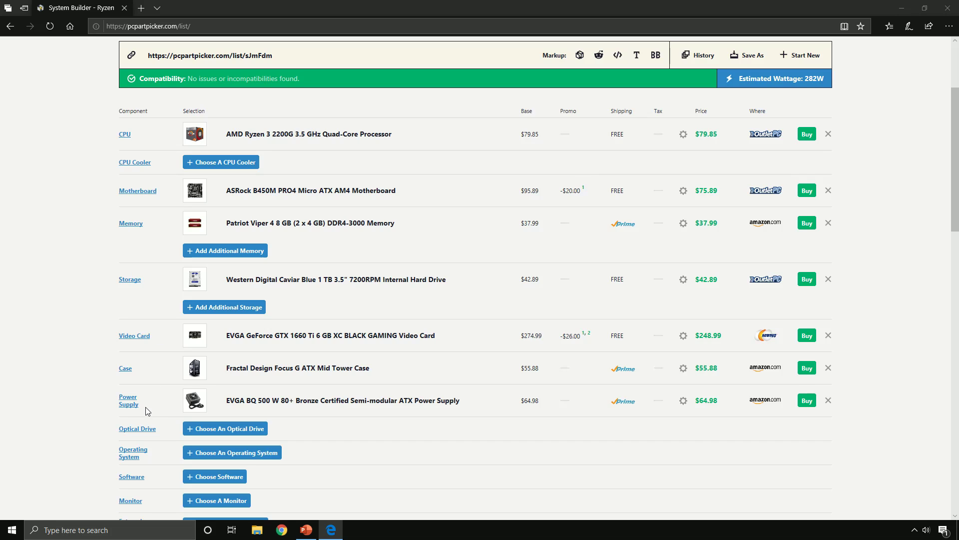
{"action": "scroll", "coordinate": [279, 380], "scroll_direction": "up", "scroll_amount": 2}
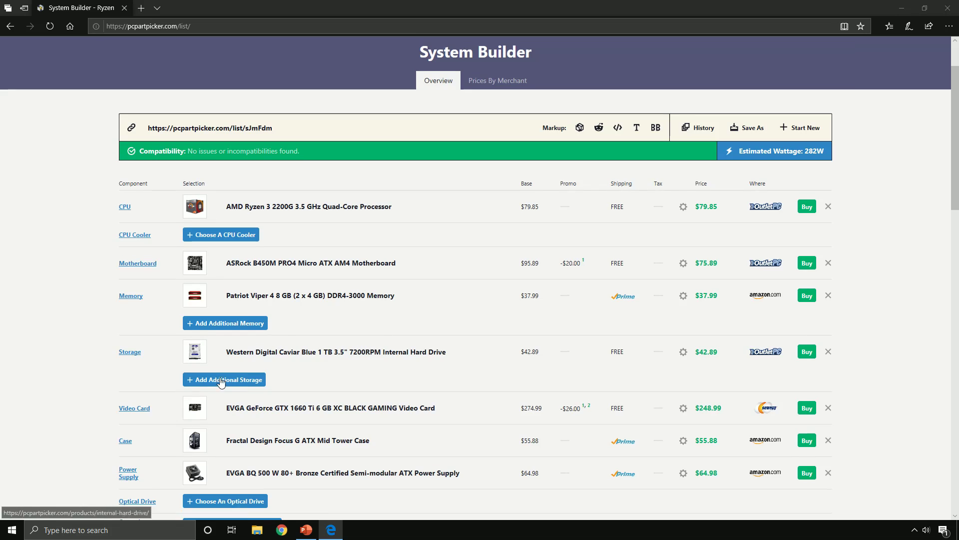
{"action": "scroll", "coordinate": [315, 317], "scroll_direction": "down", "scroll_amount": 4}
{"action": "scroll", "coordinate": [294, 344], "scroll_direction": "up", "scroll_amount": 2}
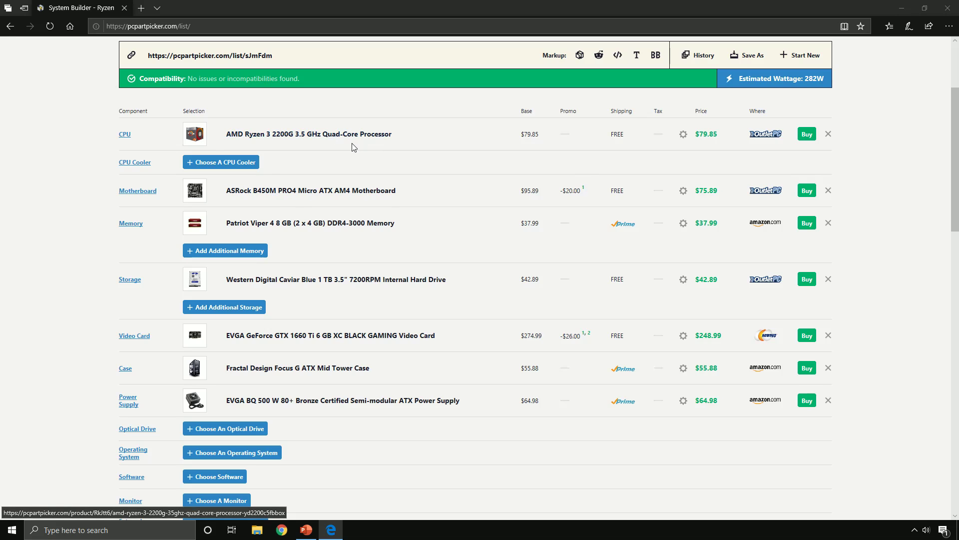
{"action": "scroll", "coordinate": [272, 269], "scroll_direction": "down", "scroll_amount": 1}
{"action": "scroll", "coordinate": [271, 270], "scroll_direction": "up", "scroll_amount": 2}
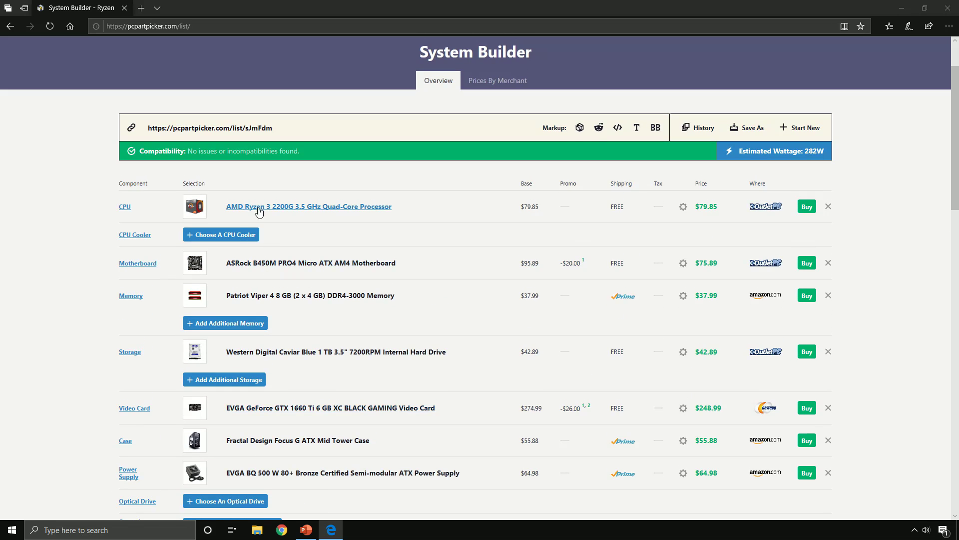
{"action": "scroll", "coordinate": [296, 150], "scroll_direction": "down", "scroll_amount": 3}
{"action": "scroll", "coordinate": [302, 227], "scroll_direction": "up", "scroll_amount": 2}
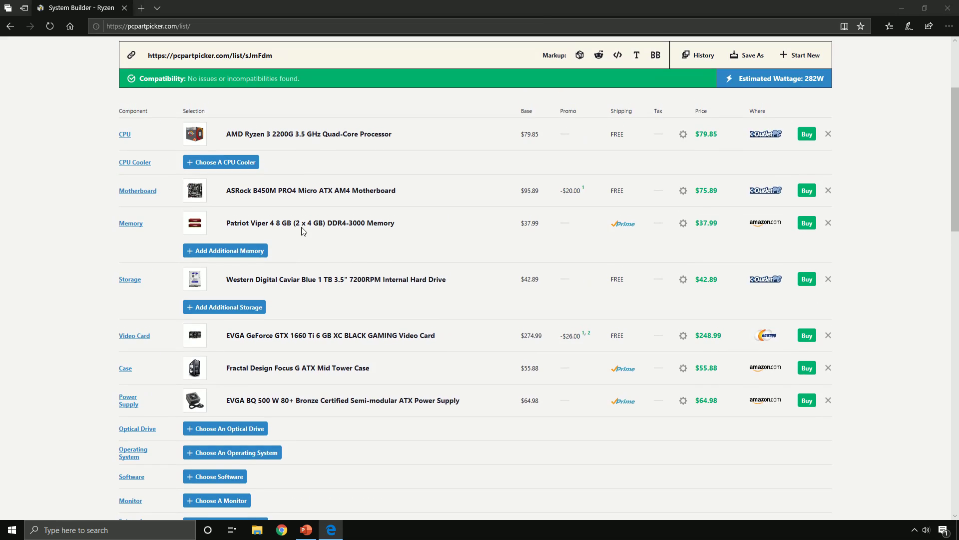
{"action": "scroll", "coordinate": [264, 165], "scroll_direction": "down", "scroll_amount": 2}
{"action": "scroll", "coordinate": [265, 166], "scroll_direction": "up", "scroll_amount": 2}
{"action": "scroll", "coordinate": [103, 232], "scroll_direction": "down", "scroll_amount": 2}
{"action": "scroll", "coordinate": [90, 252], "scroll_direction": "up", "scroll_amount": 2}
{"action": "scroll", "coordinate": [113, 288], "scroll_direction": "down", "scroll_amount": 2}
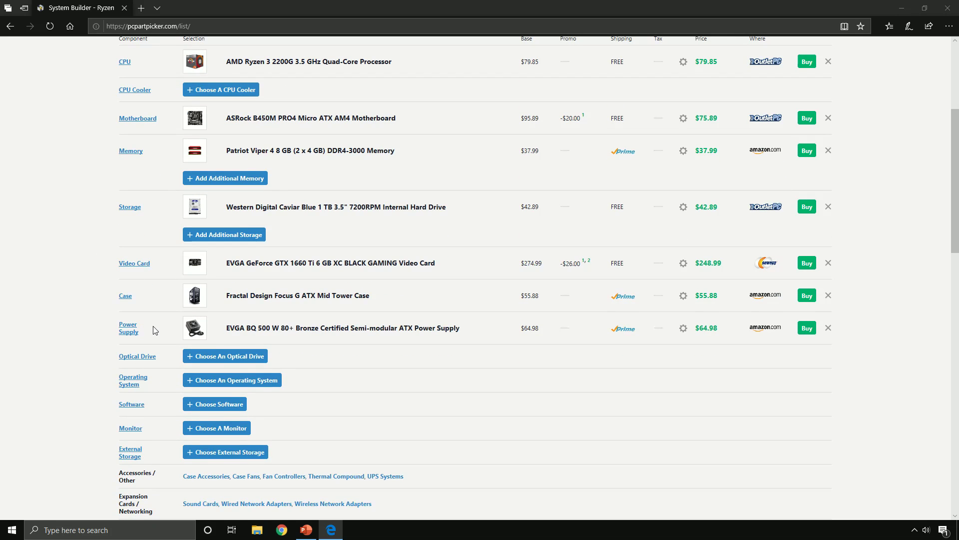
{"action": "scroll", "coordinate": [160, 328], "scroll_direction": "down", "scroll_amount": 4}
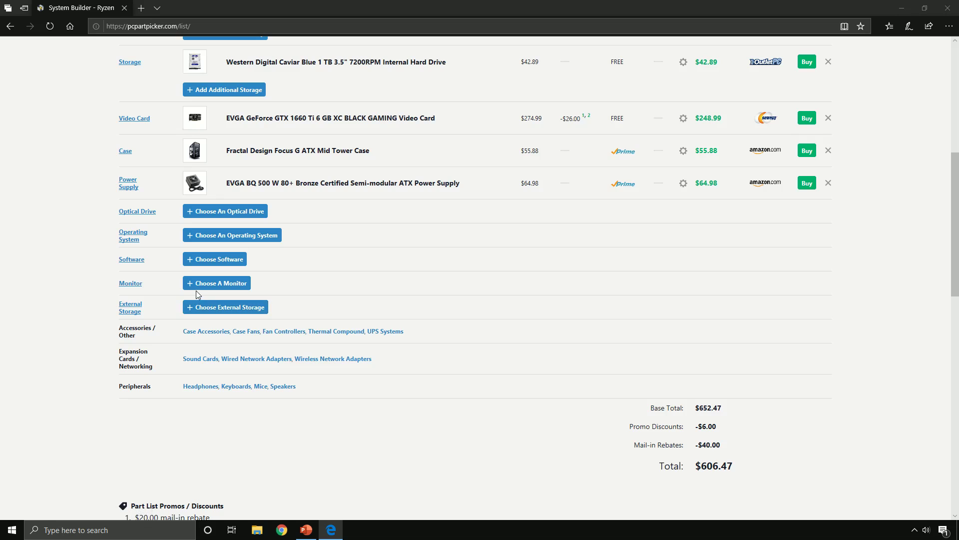
{"action": "scroll", "coordinate": [38, 326], "scroll_direction": "up", "scroll_amount": 10}
{"action": "scroll", "coordinate": [54, 336], "scroll_direction": "down", "scroll_amount": 8}
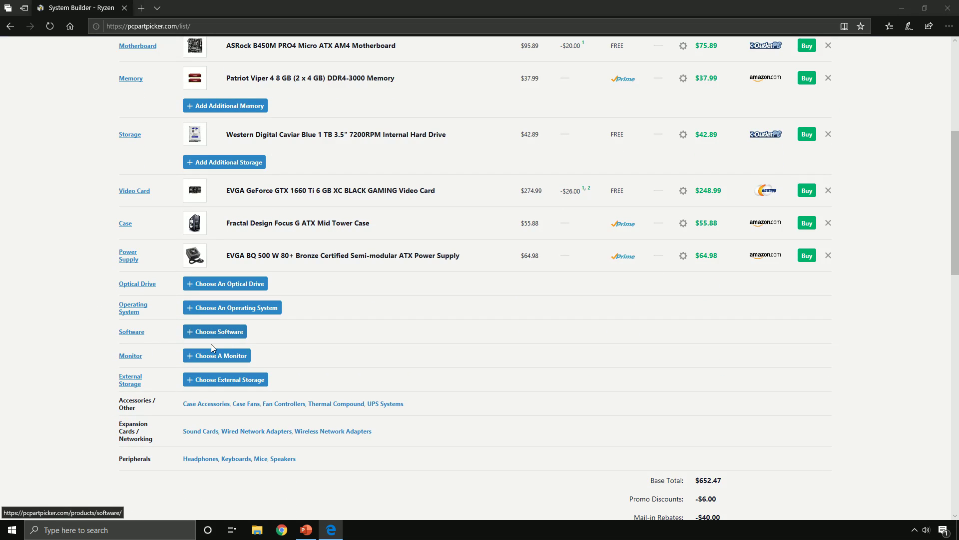
Add Microsoft Windows 10 Pro OEM 64-bit ($119.99) to the build
{"action": "left_click", "coordinate": [223, 308]}
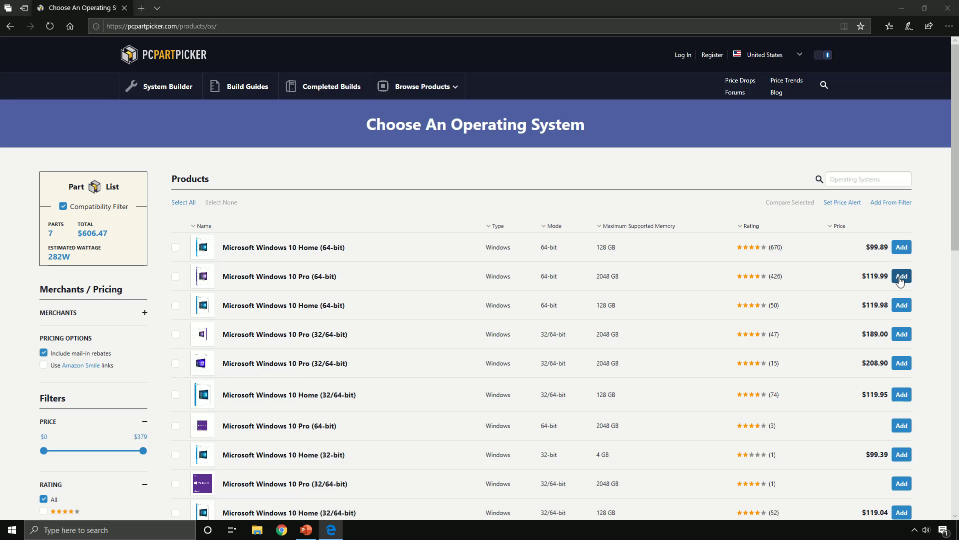
{"action": "scroll", "coordinate": [427, 403], "scroll_direction": "down", "scroll_amount": 7}
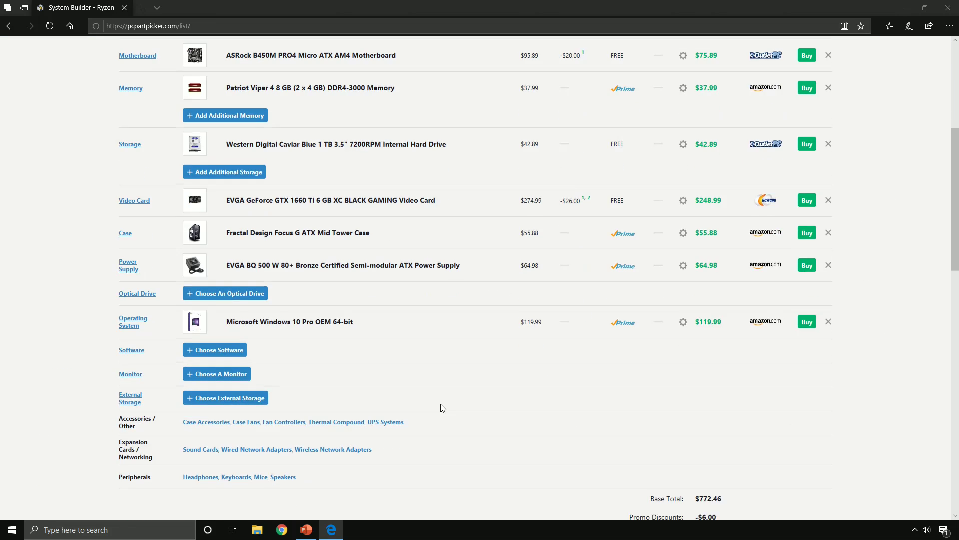
{"action": "scroll", "coordinate": [424, 400], "scroll_direction": "down", "scroll_amount": 2}
{"action": "scroll", "coordinate": [430, 400], "scroll_direction": "up", "scroll_amount": 2}
{"action": "scroll", "coordinate": [549, 405], "scroll_direction": "down", "scroll_amount": 2}
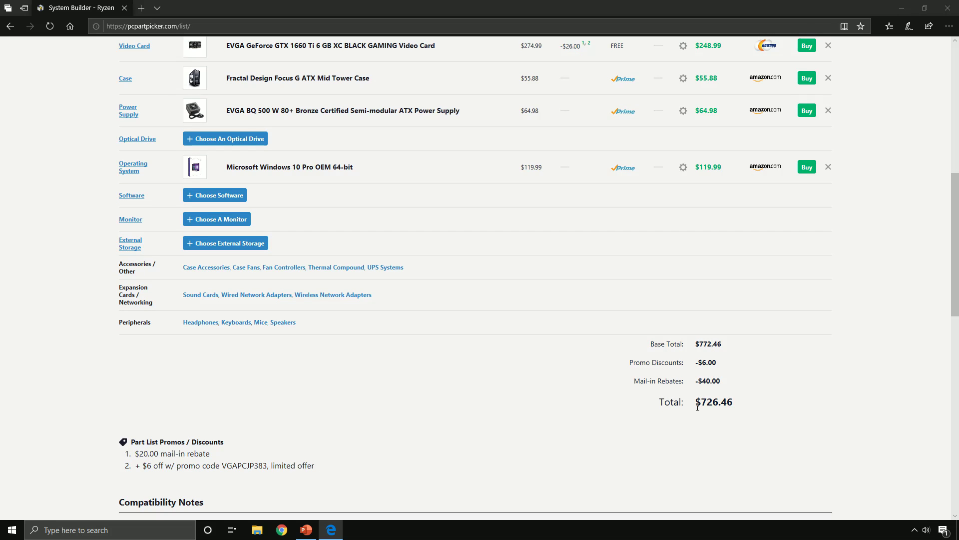
{"action": "scroll", "coordinate": [698, 407], "scroll_direction": "up", "scroll_amount": 2}
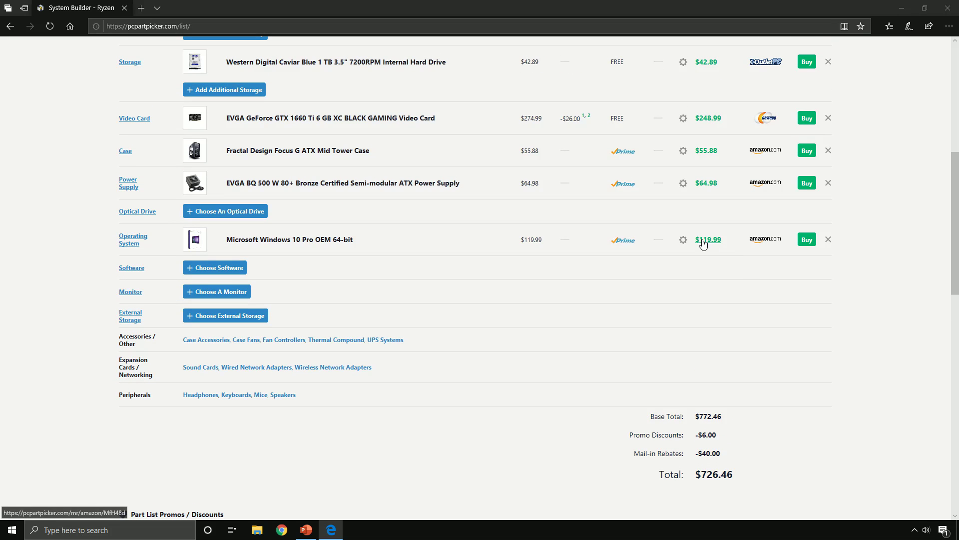
Try the manual custom price option for Windows 10 Pro, then cancel it
{"action": "left_click", "coordinate": [683, 240]}
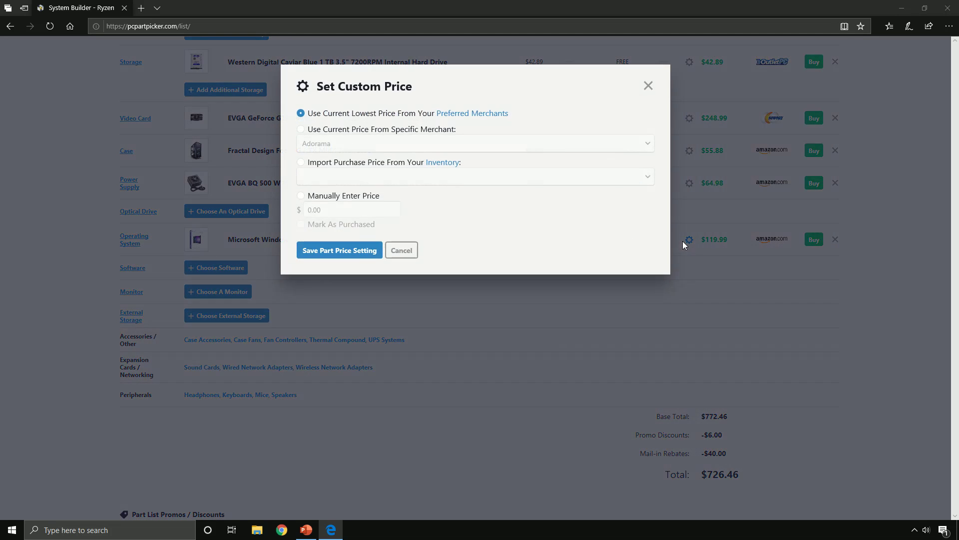
{"action": "left_click", "coordinate": [301, 196]}
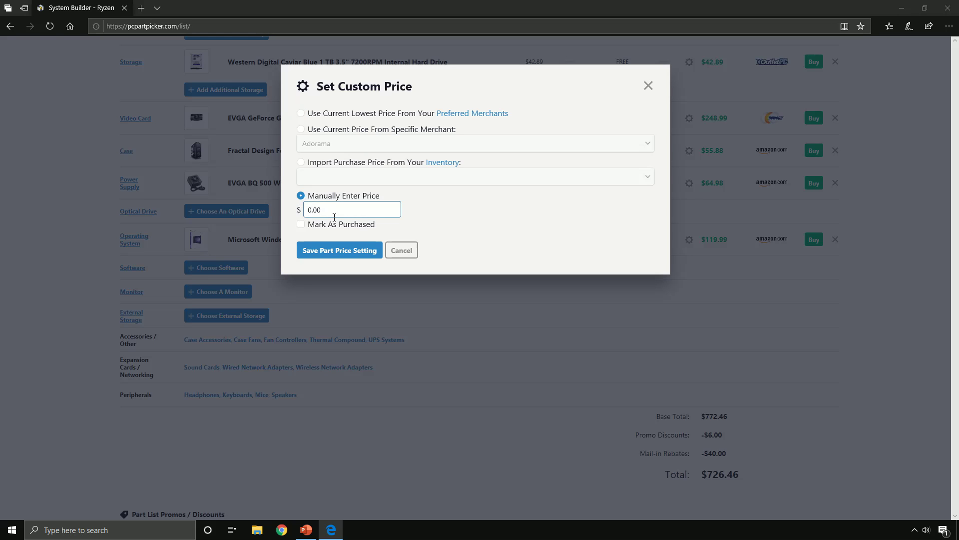
{"action": "left_click", "coordinate": [401, 249]}
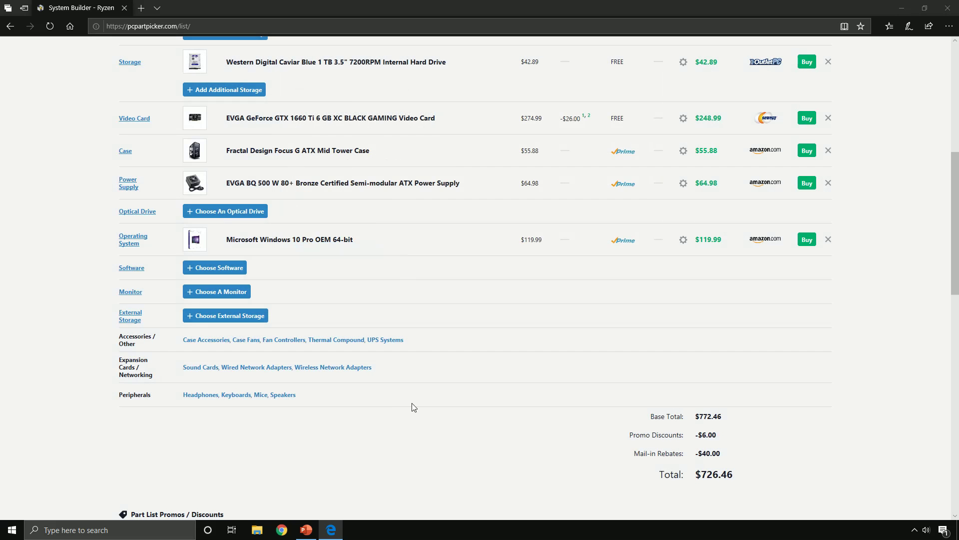
Open kinguin.net in a new browser tab
{"action": "left_click", "coordinate": [140, 8]}
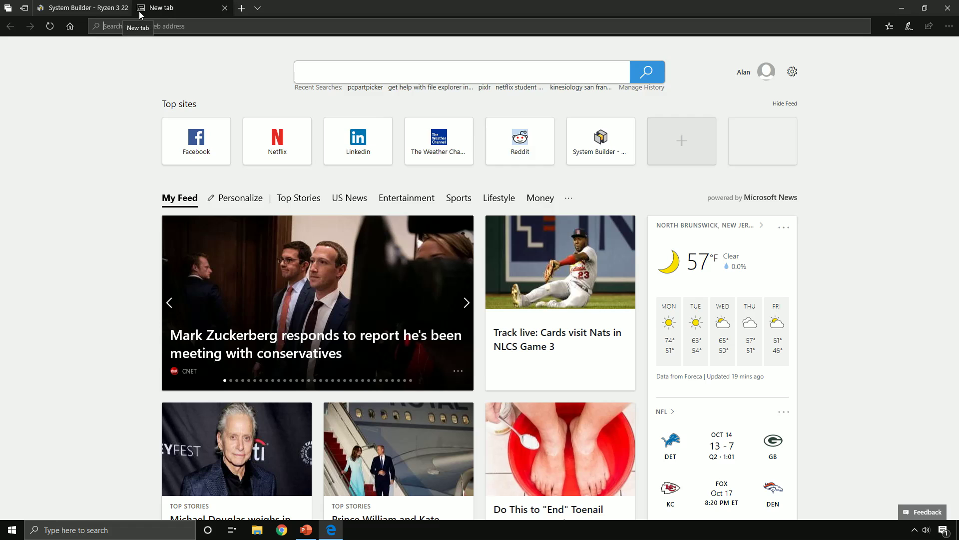
{"action": "type", "text": "king"}
{"action": "key", "text": "Return"}
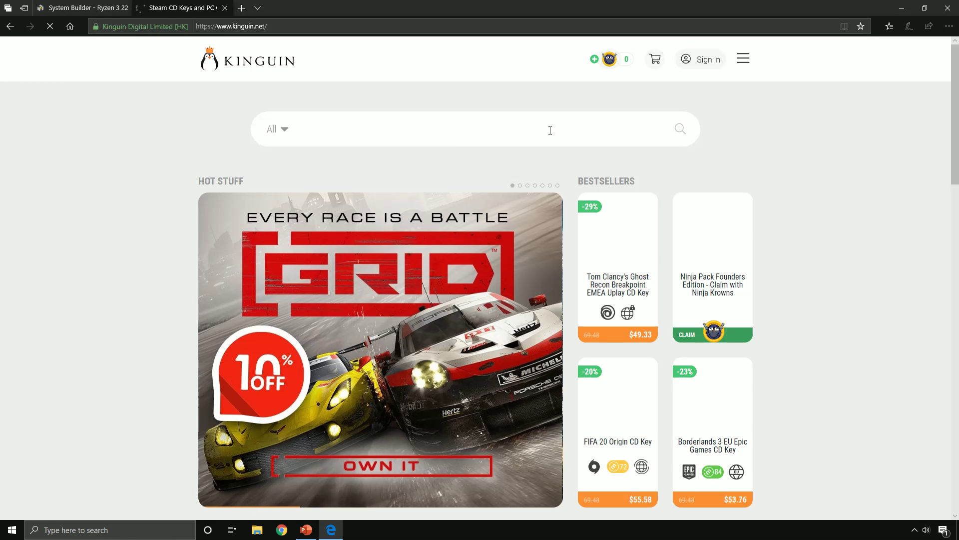
Search Kinguin for 'windows 10' and open the Windows 10 Professional OEM Key page ($23.18)
{"action": "left_click", "coordinate": [463, 132]}
{"action": "type", "text": "win"}
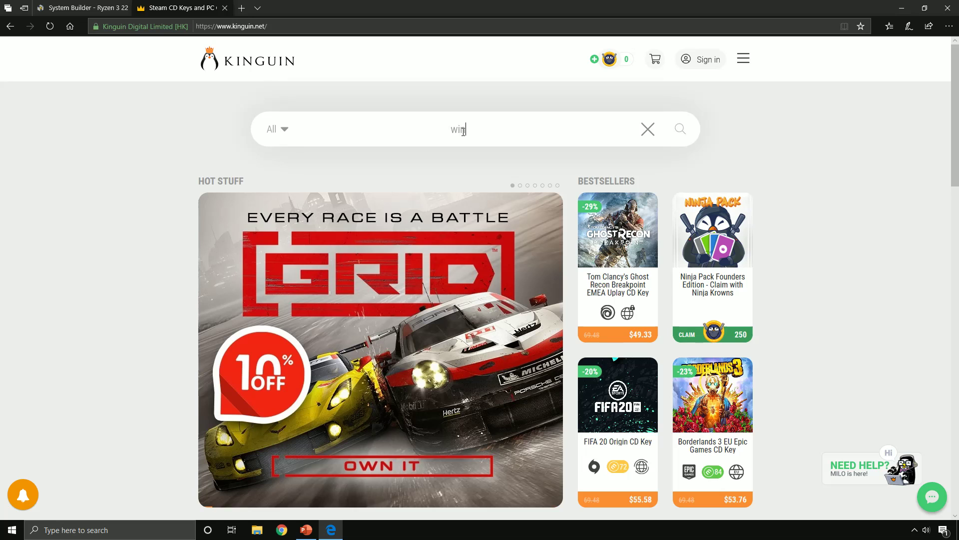
{"action": "type", "text": "dows 10"}
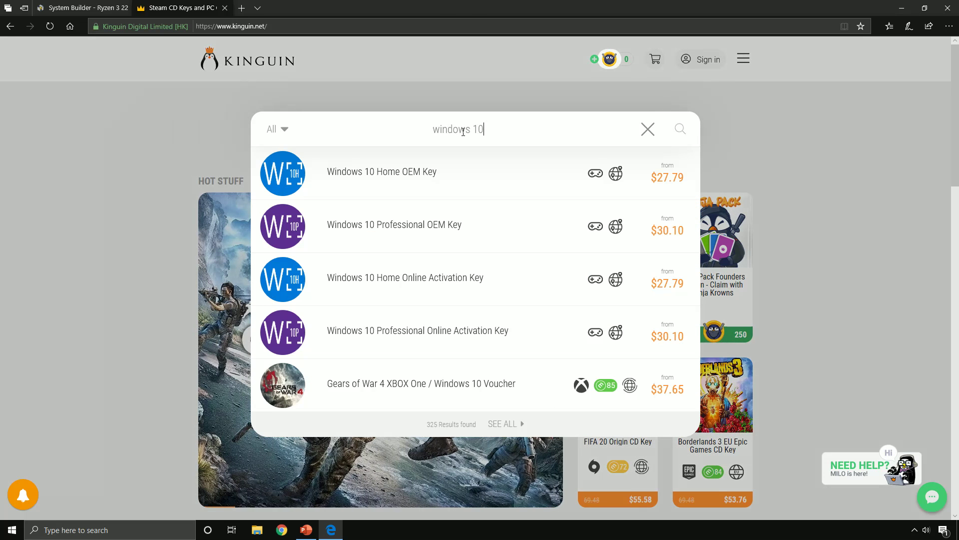
{"action": "left_click", "coordinate": [446, 236]}
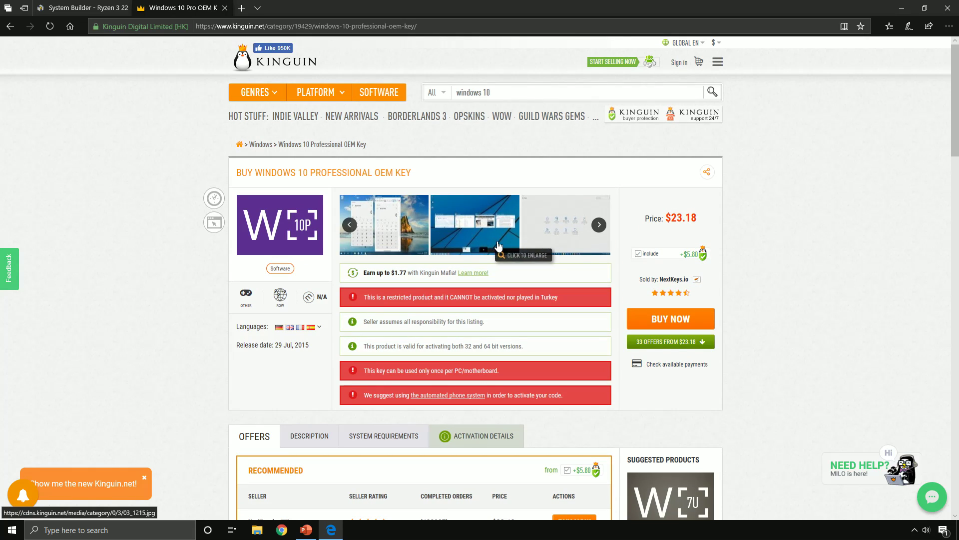
{"action": "scroll", "coordinate": [429, 347], "scroll_direction": "down", "scroll_amount": 2}
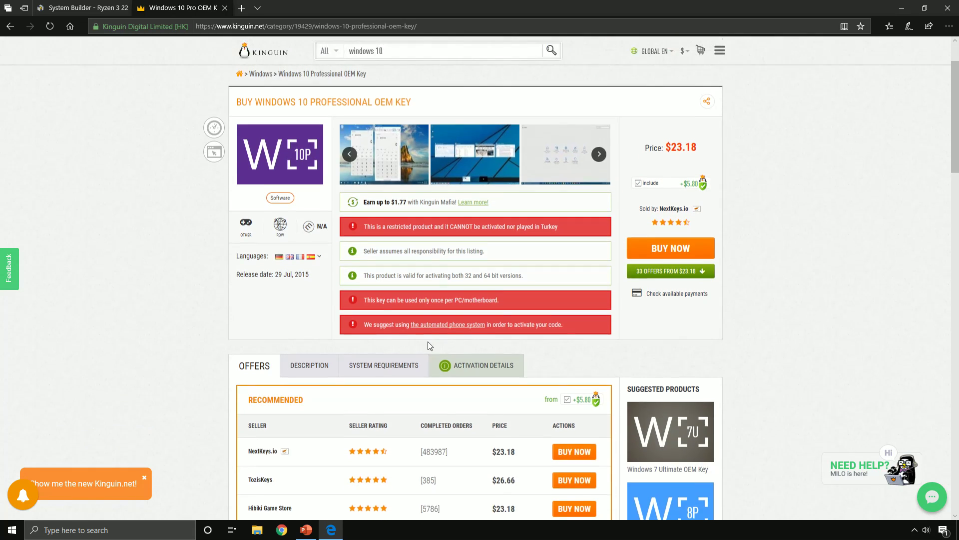
{"action": "scroll", "coordinate": [428, 344], "scroll_direction": "up", "scroll_amount": 2}
{"action": "scroll", "coordinate": [445, 310], "scroll_direction": "down", "scroll_amount": 2}
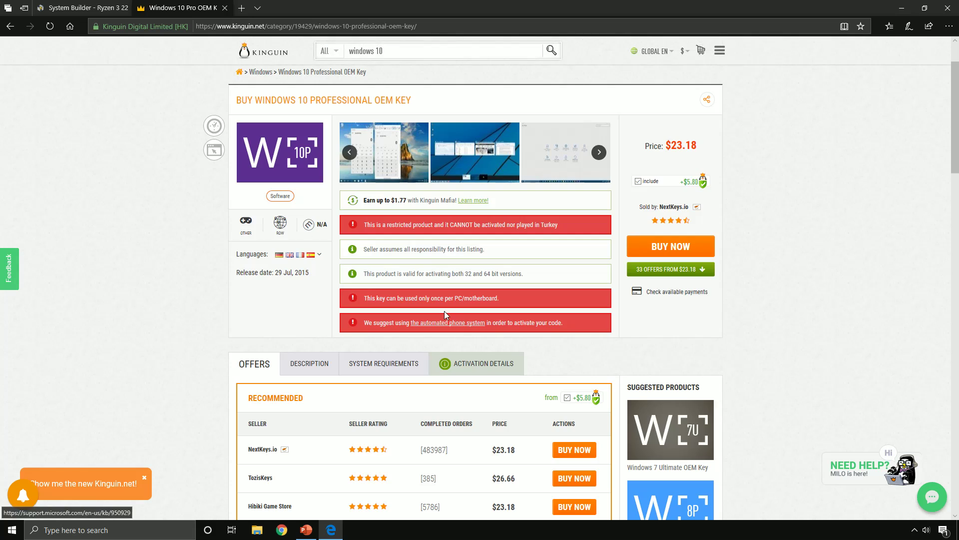
{"action": "scroll", "coordinate": [445, 311], "scroll_direction": "up", "scroll_amount": 2}
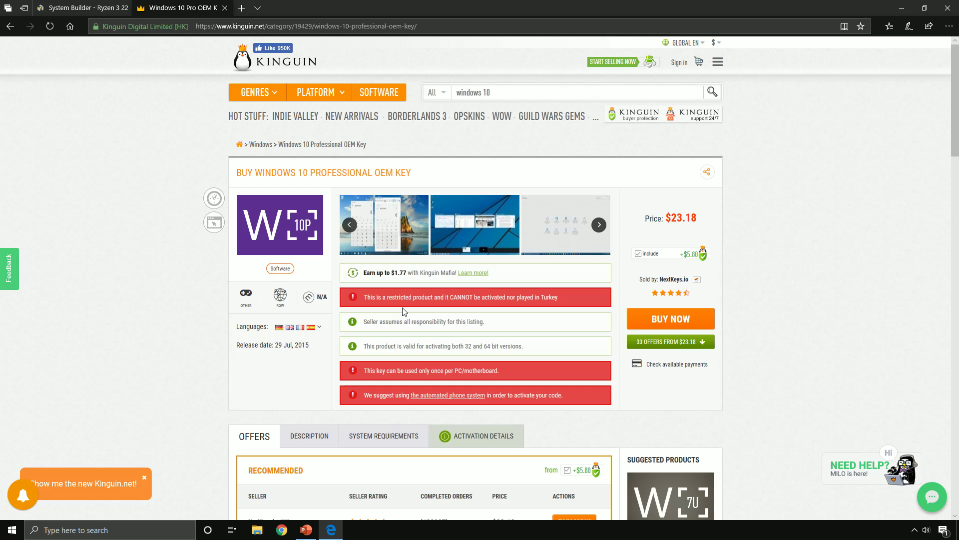
Recheck the Kinguin price and choose manual price entry for the Windows 10 Pro row
{"action": "left_click", "coordinate": [99, 6]}
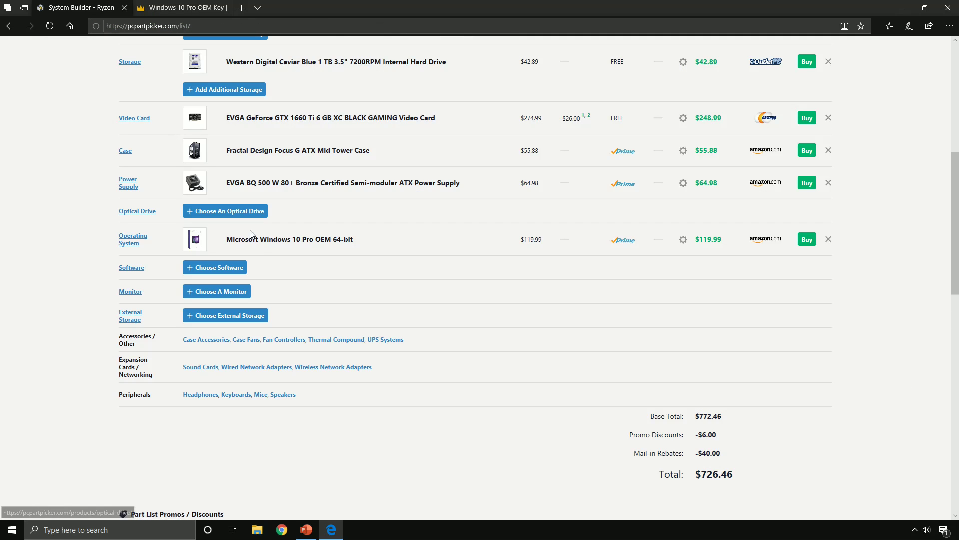
{"action": "key", "text": "ctrl+Tab"}
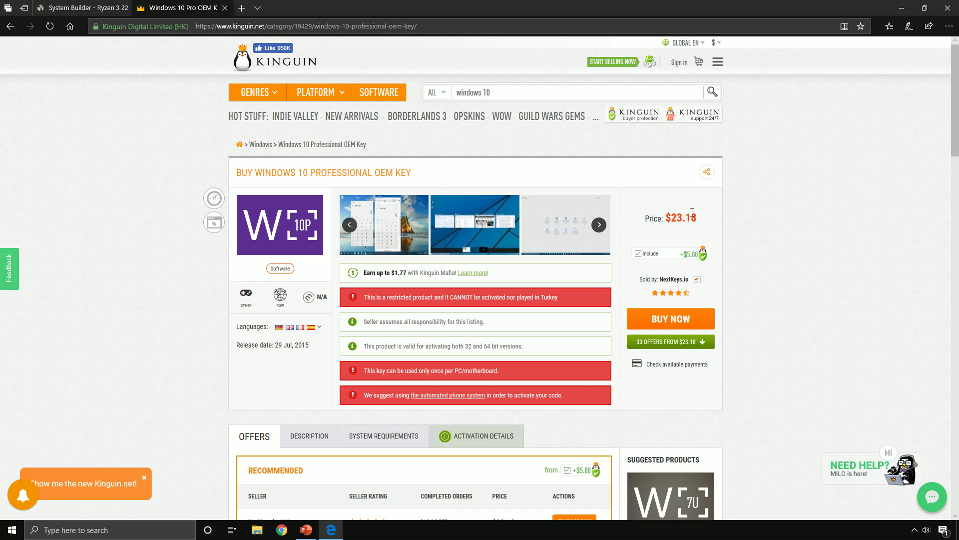
{"action": "left_click", "coordinate": [95, 7]}
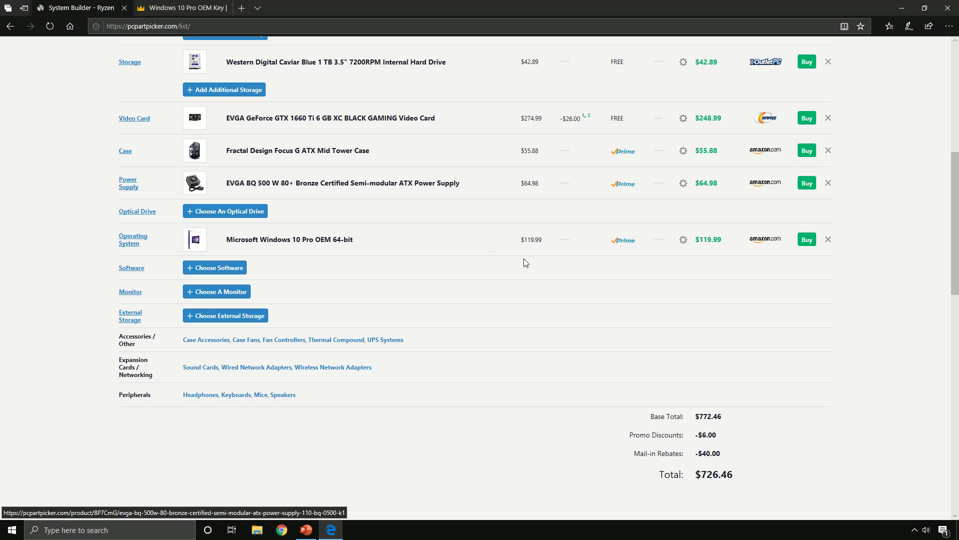
{"action": "left_click", "coordinate": [683, 240]}
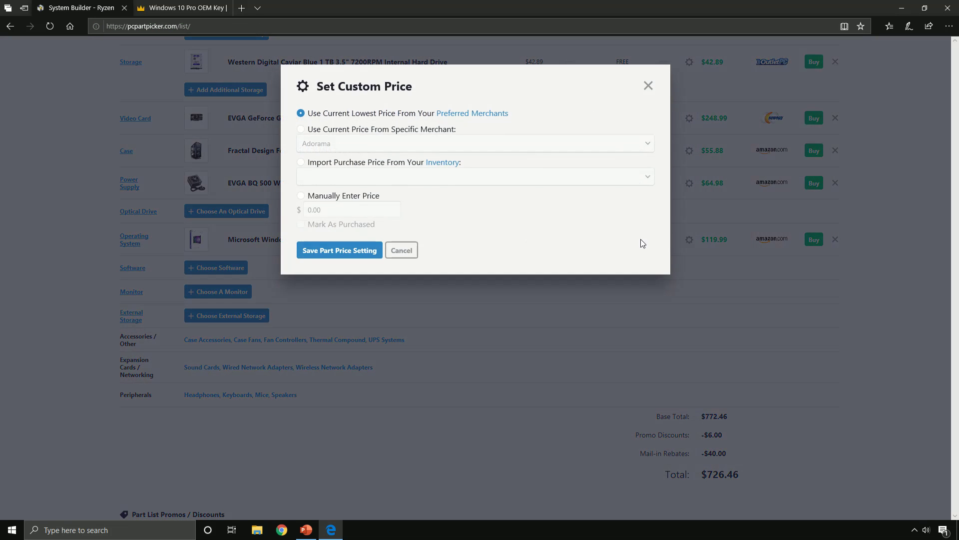
{"action": "left_click", "coordinate": [314, 207]}
Enter 23.18 as the custom Windows 10 Pro price and save it
{"action": "left_click", "coordinate": [168, 5]}
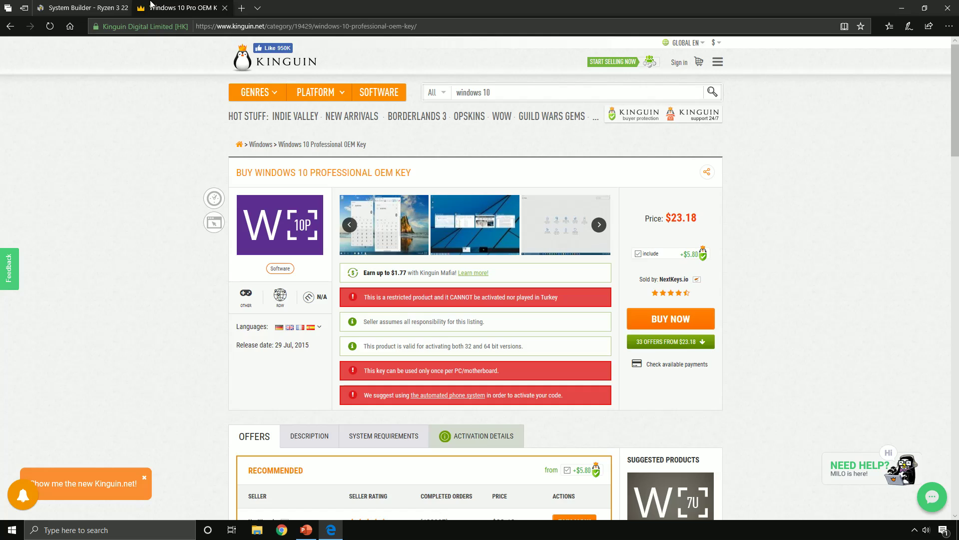
{"action": "left_click", "coordinate": [85, 6]}
{"action": "type", "text": "2"}
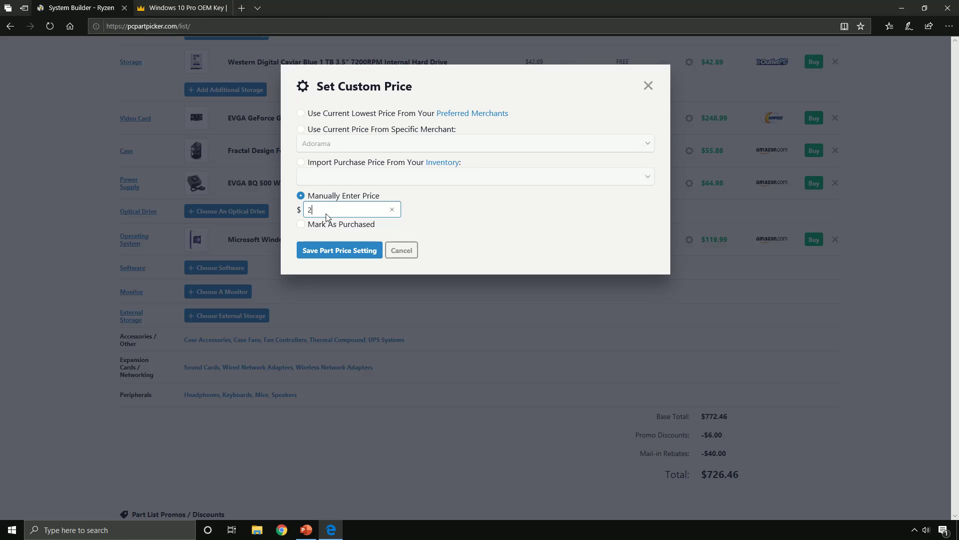
{"action": "type", "text": "3"}
{"action": "left_click", "coordinate": [181, 11]}
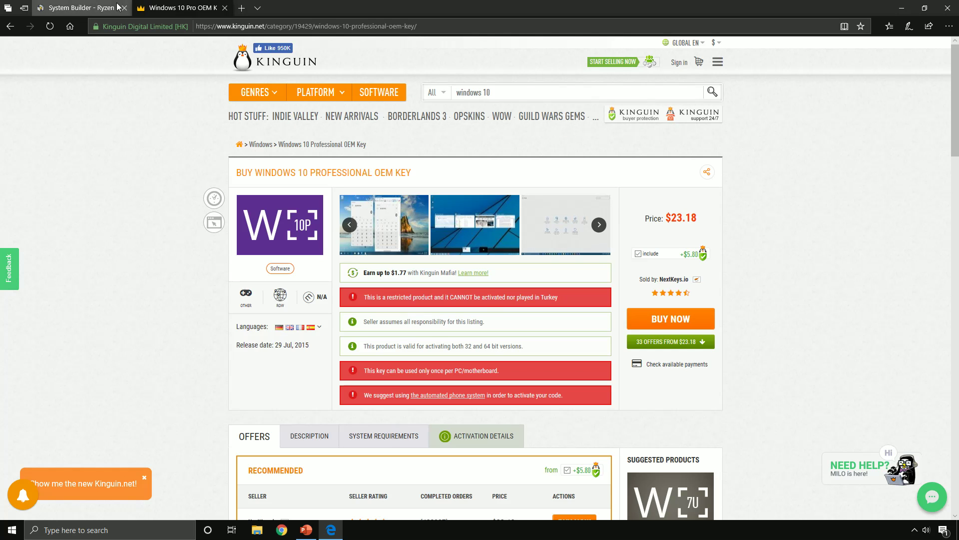
{"action": "left_click", "coordinate": [83, 6]}
{"action": "left_click", "coordinate": [325, 209]}
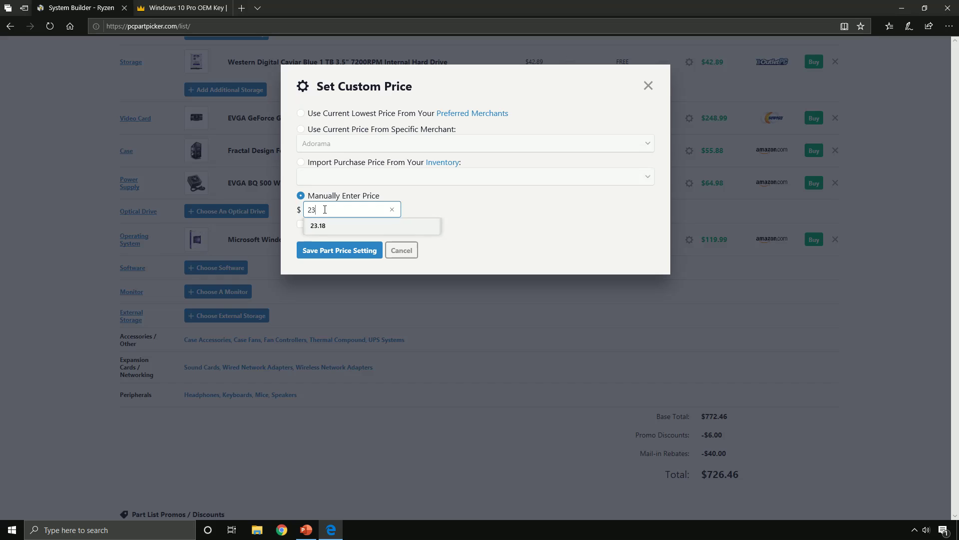
{"action": "type", "text": ".18"}
{"action": "left_click", "coordinate": [354, 247]}
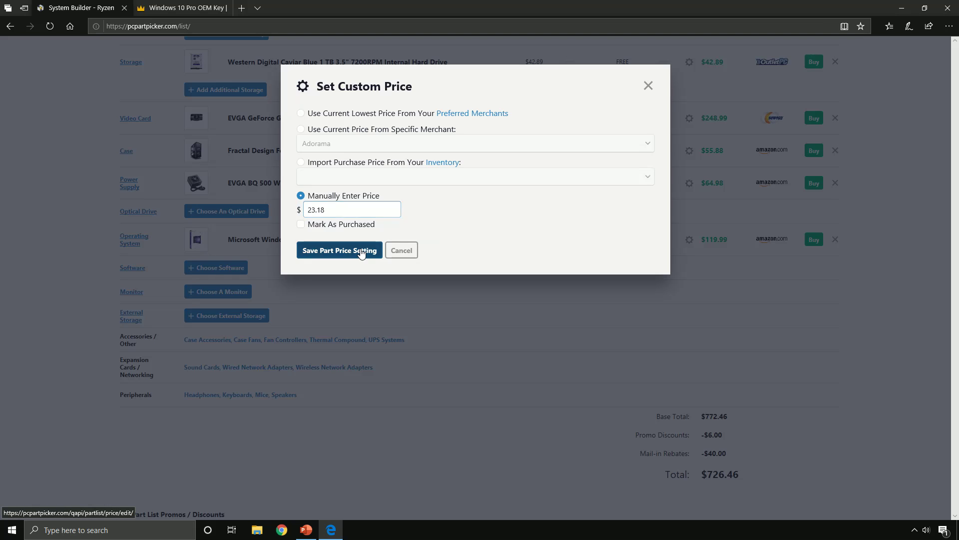
{"action": "scroll", "coordinate": [407, 438], "scroll_direction": "down", "scroll_amount": 3}
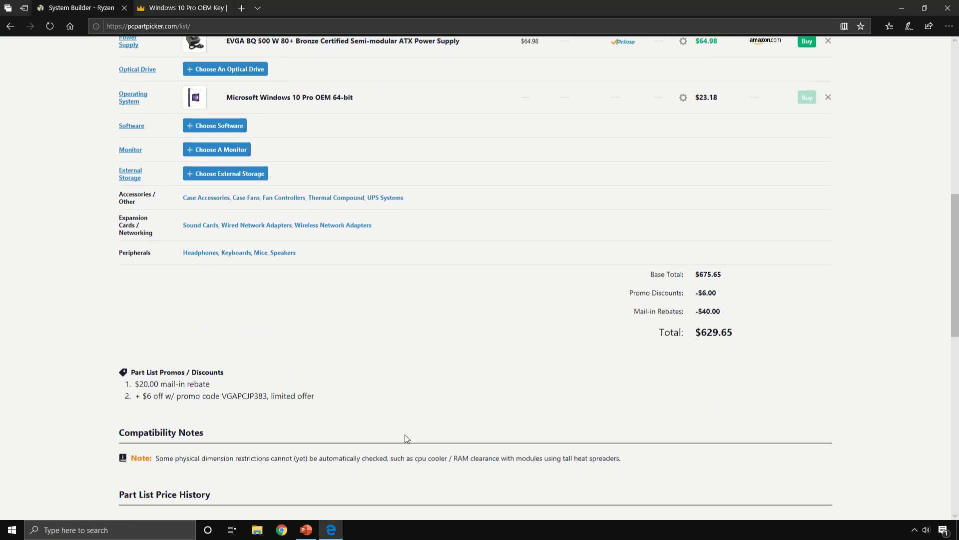
{"action": "scroll", "coordinate": [397, 452], "scroll_direction": "up", "scroll_amount": 15}
{"action": "scroll", "coordinate": [382, 424], "scroll_direction": "down", "scroll_amount": 3}
{"action": "scroll", "coordinate": [382, 424], "scroll_direction": "down", "scroll_amount": 5}
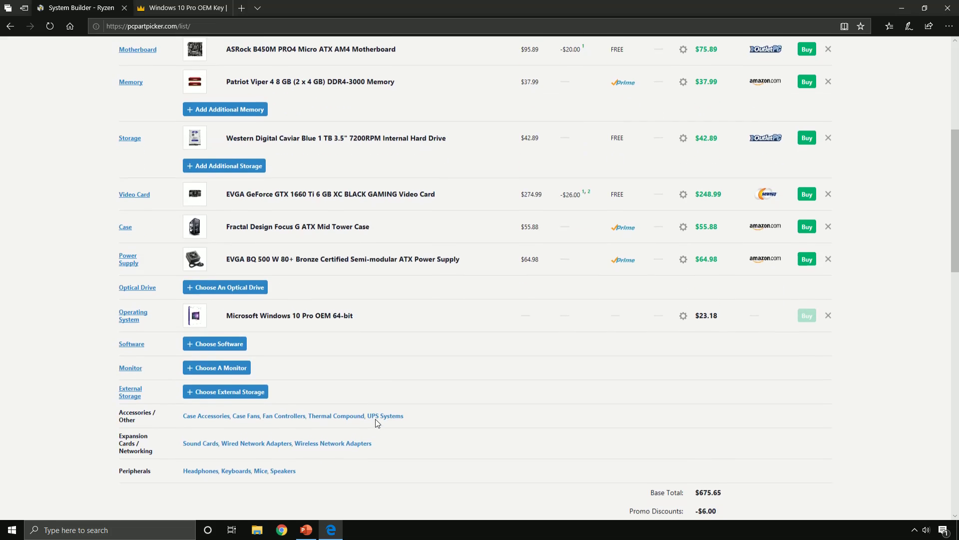
{"action": "scroll", "coordinate": [327, 414], "scroll_direction": "up", "scroll_amount": 4}
{"action": "scroll", "coordinate": [320, 416], "scroll_direction": "up", "scroll_amount": 2}
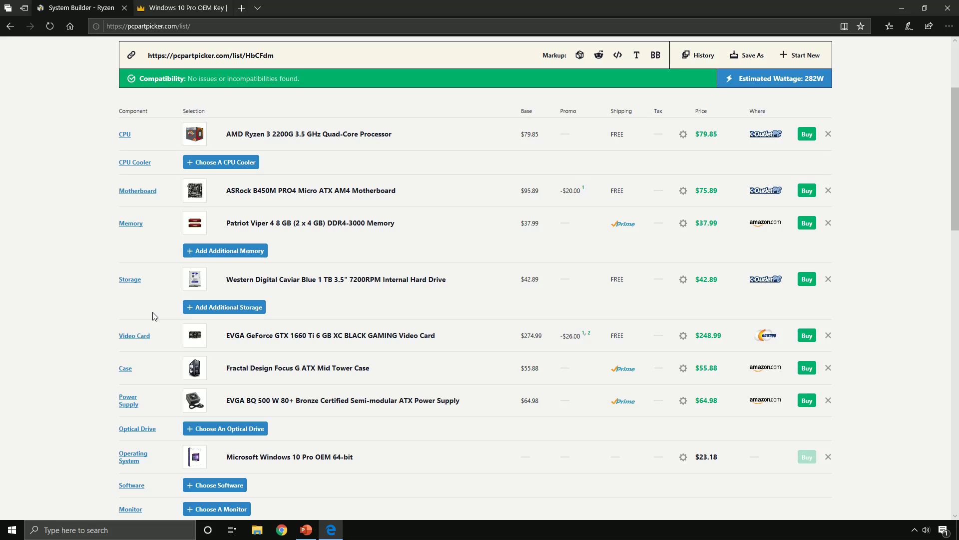
{"action": "scroll", "coordinate": [150, 310], "scroll_direction": "down", "scroll_amount": 6}
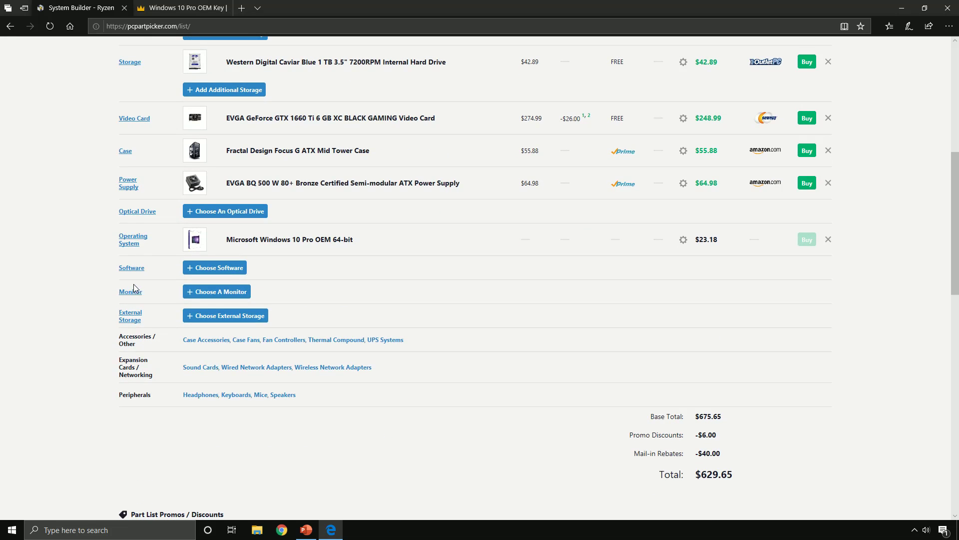
{"action": "scroll", "coordinate": [368, 395], "scroll_direction": "up", "scroll_amount": 2}
{"action": "scroll", "coordinate": [365, 397], "scroll_direction": "down", "scroll_amount": 3}
{"action": "scroll", "coordinate": [357, 414], "scroll_direction": "up", "scroll_amount": 5}
{"action": "scroll", "coordinate": [267, 412], "scroll_direction": "down", "scroll_amount": 4}
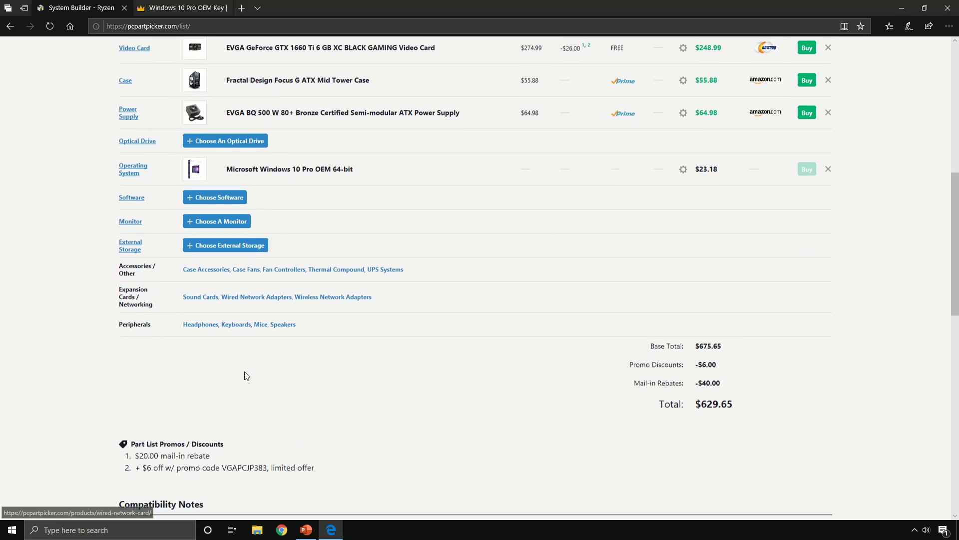
{"action": "scroll", "coordinate": [415, 434], "scroll_direction": "up", "scroll_amount": 8}
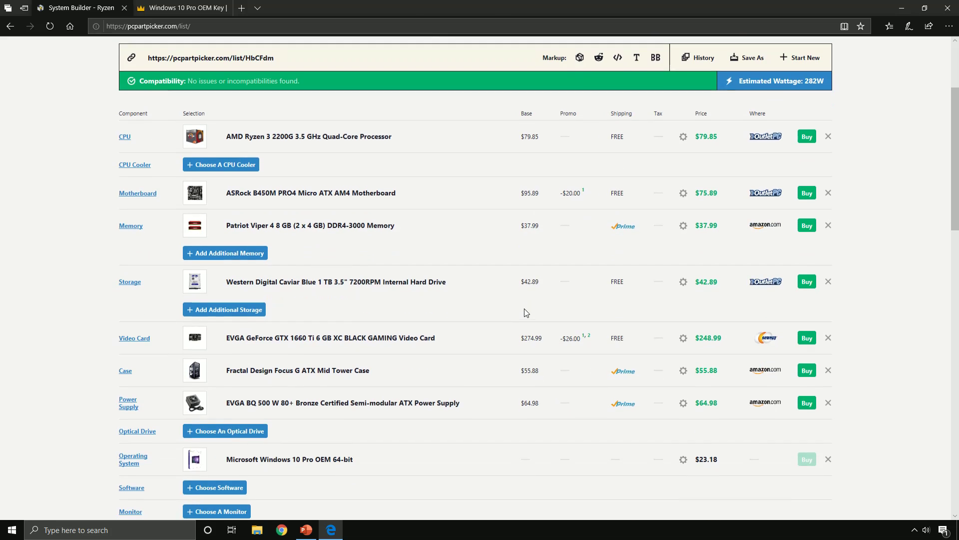
{"action": "scroll", "coordinate": [526, 313], "scroll_direction": "down", "scroll_amount": 2}
{"action": "scroll", "coordinate": [520, 314], "scroll_direction": "down", "scroll_amount": 4}
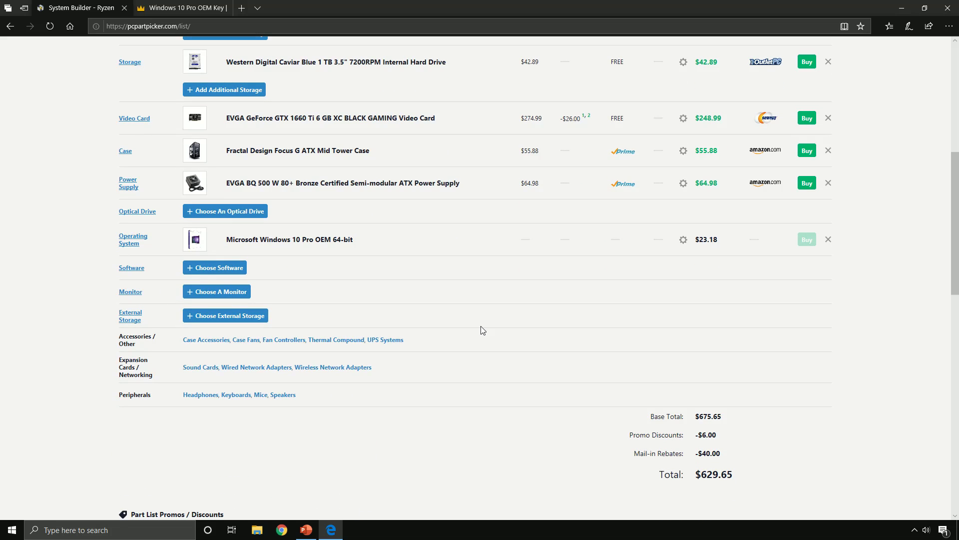
{"action": "scroll", "coordinate": [483, 329], "scroll_direction": "up", "scroll_amount": 6}
{"action": "scroll", "coordinate": [475, 330], "scroll_direction": "down", "scroll_amount": 6}
{"action": "scroll", "coordinate": [521, 399], "scroll_direction": "down", "scroll_amount": 2}
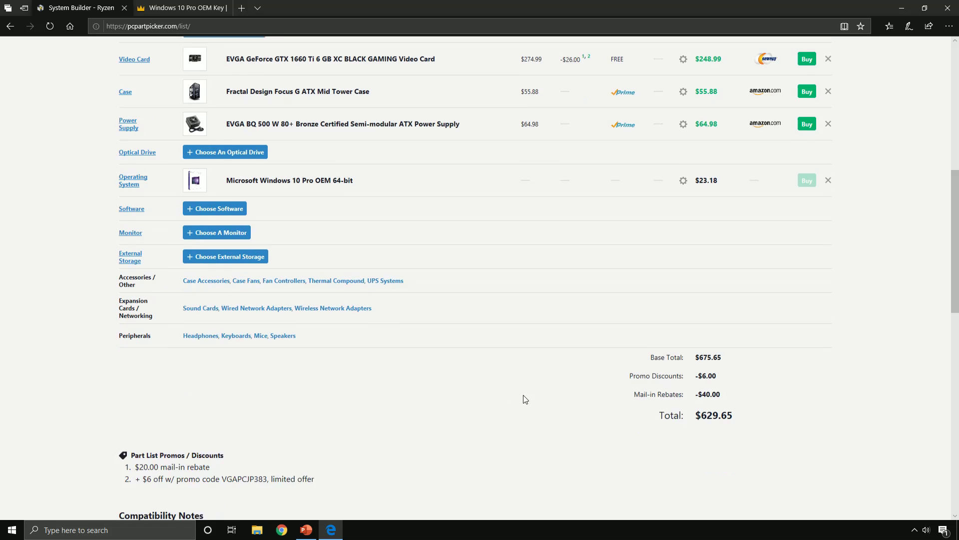
{"action": "scroll", "coordinate": [480, 402], "scroll_direction": "up", "scroll_amount": 10}
{"action": "scroll", "coordinate": [475, 389], "scroll_direction": "down", "scroll_amount": 2}
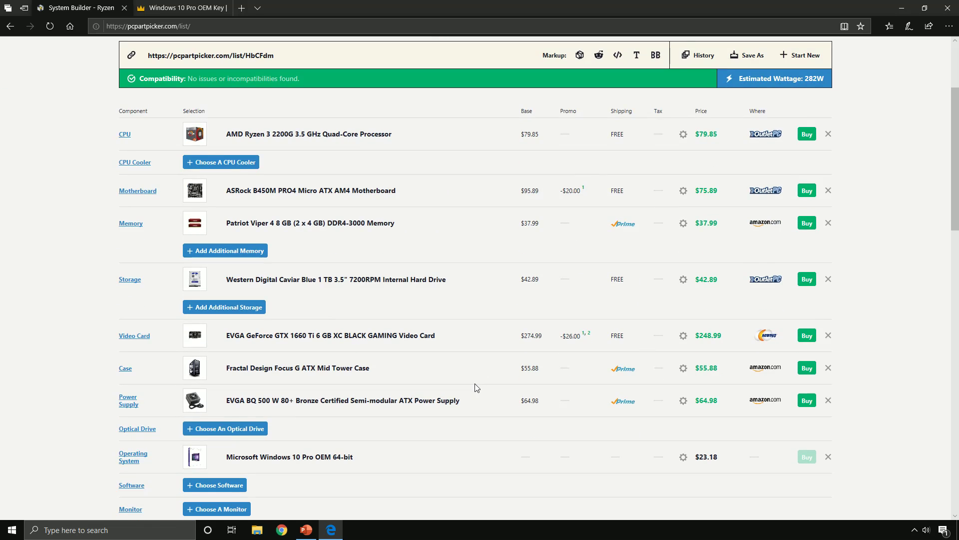
{"action": "scroll", "coordinate": [477, 388], "scroll_direction": "down", "scroll_amount": 9}
{"action": "scroll", "coordinate": [655, 377], "scroll_direction": "up", "scroll_amount": 3}
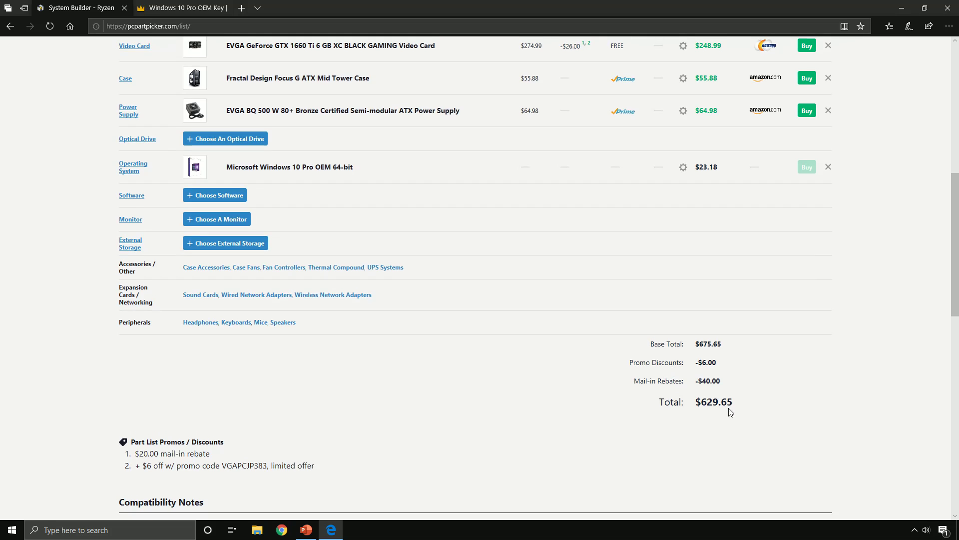
{"action": "scroll", "coordinate": [621, 422], "scroll_direction": "up", "scroll_amount": 9}
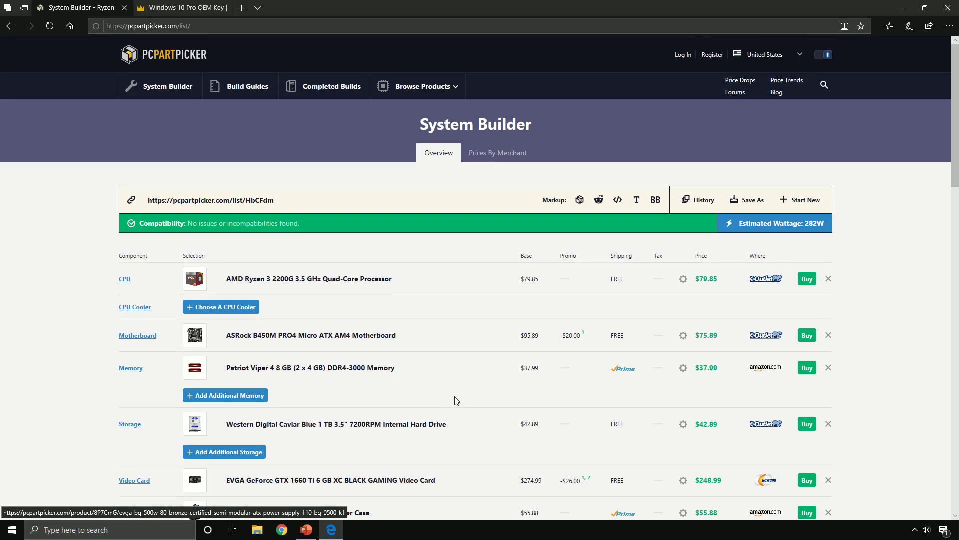
{"action": "scroll", "coordinate": [460, 391], "scroll_direction": "down", "scroll_amount": 2}
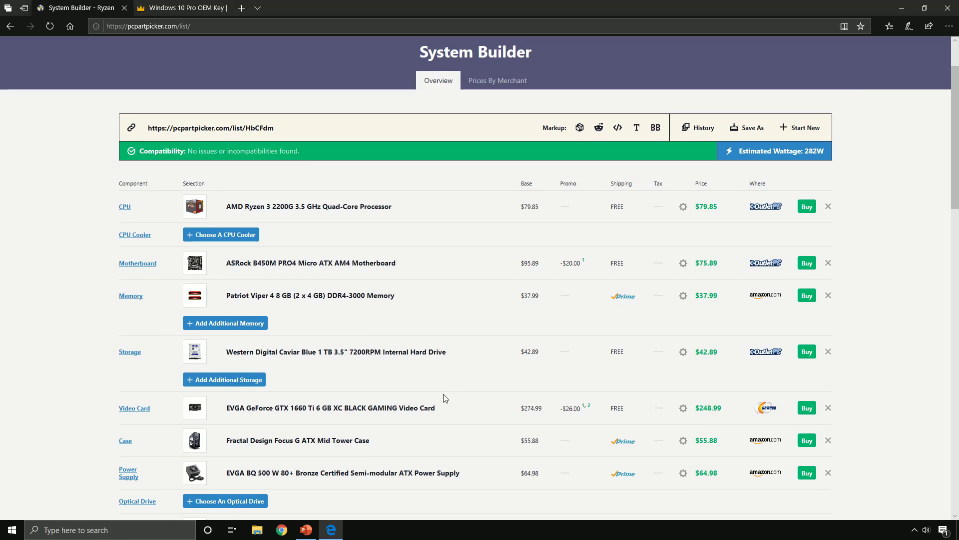
{"action": "scroll", "coordinate": [443, 396], "scroll_direction": "down", "scroll_amount": 3}
{"action": "scroll", "coordinate": [350, 389], "scroll_direction": "up", "scroll_amount": 2}
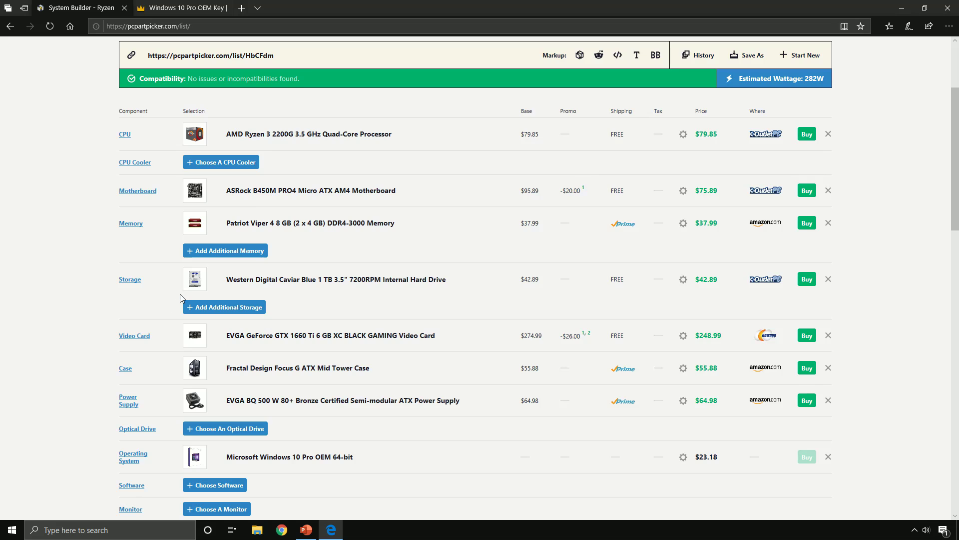
{"action": "scroll", "coordinate": [185, 299], "scroll_direction": "up", "scroll_amount": 2}
{"action": "scroll", "coordinate": [224, 281], "scroll_direction": "down", "scroll_amount": 2}
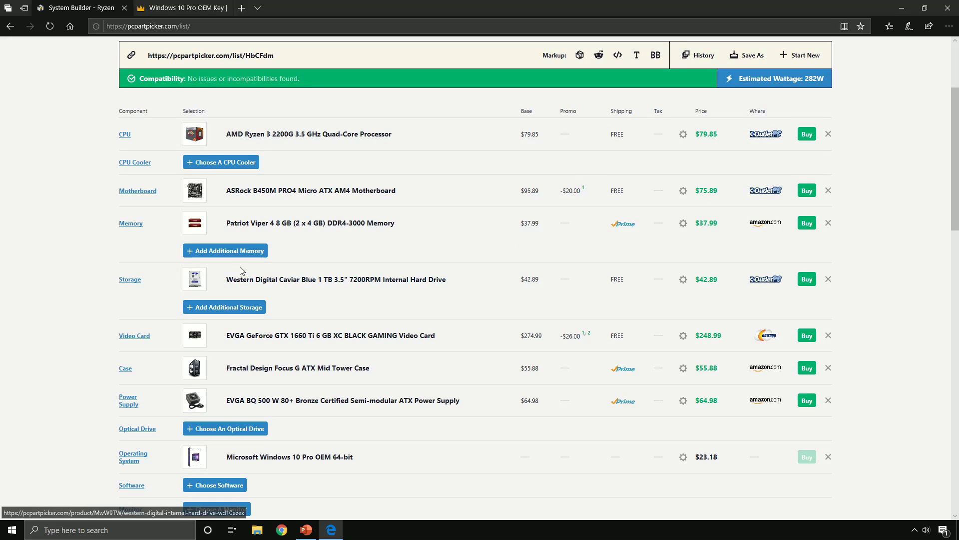
{"action": "scroll", "coordinate": [280, 270], "scroll_direction": "down", "scroll_amount": 1}
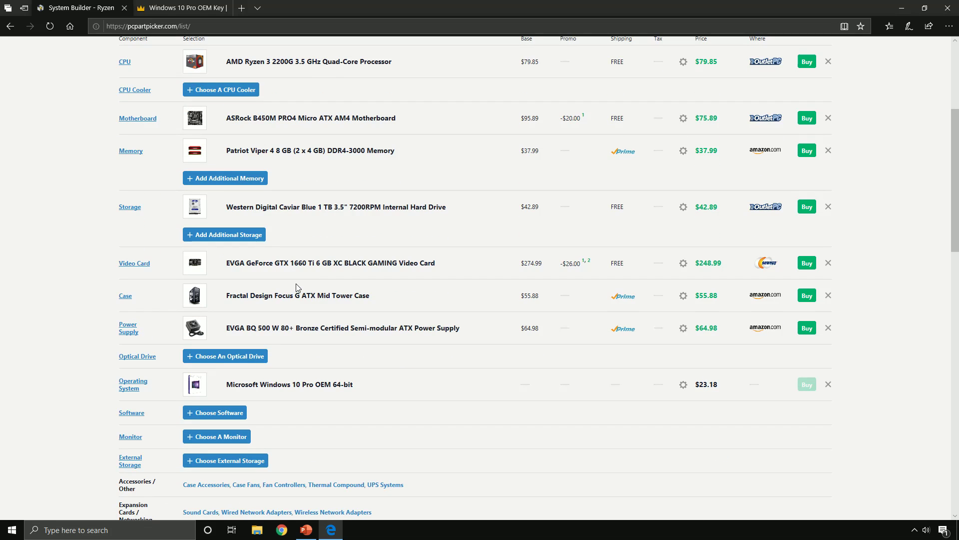